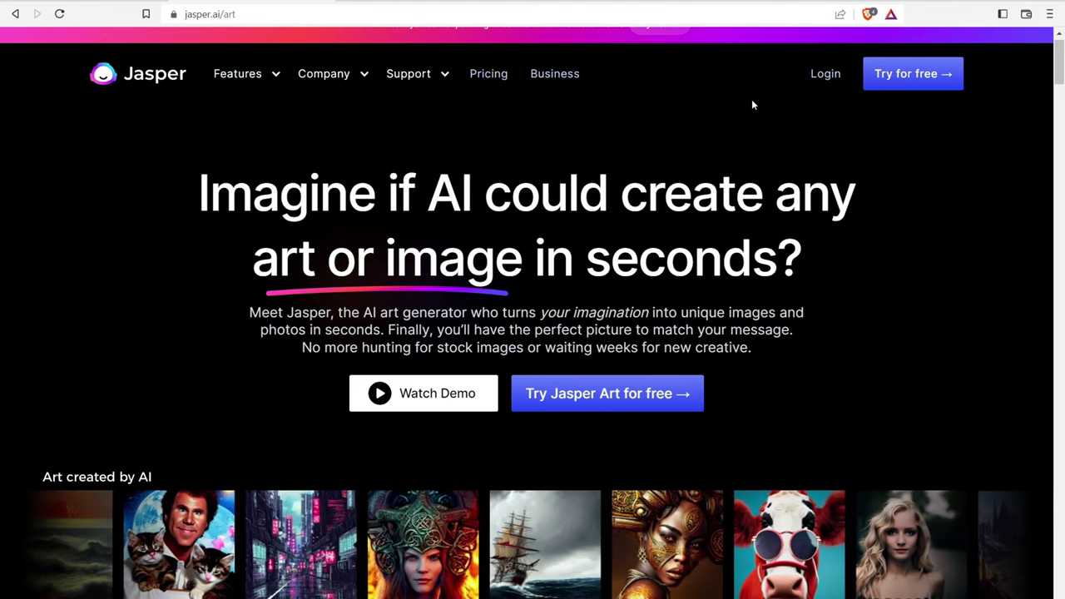
Step: Scroll down the jasper.ai/art landing page to browse its features
{"action": "left_click_drag", "start_coordinate": [1061, 66], "coordinate": [1061, 80]}
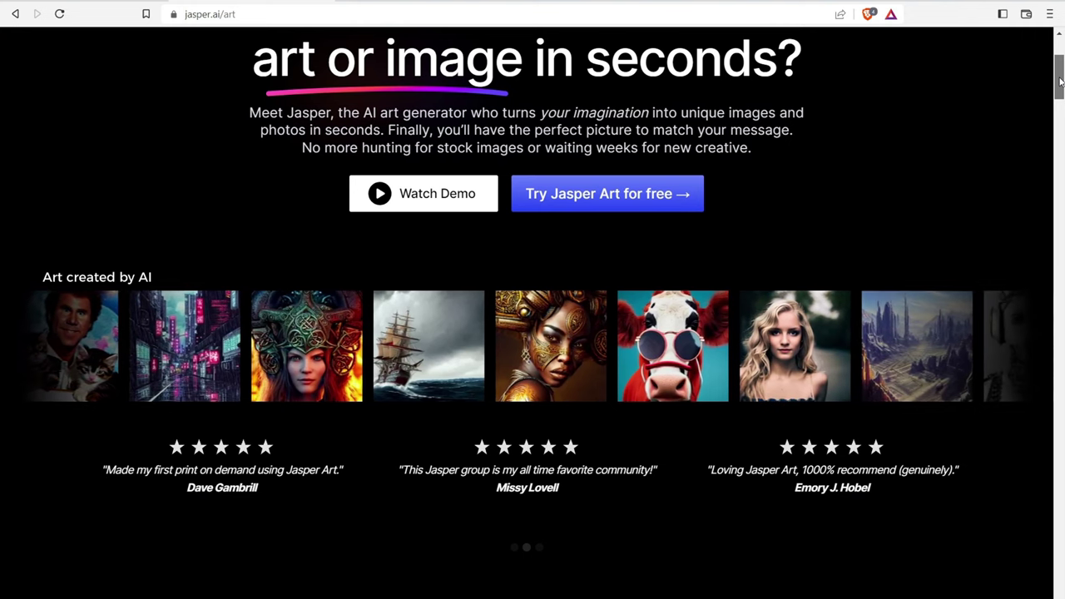
{"action": "scroll", "coordinate": [601, 117], "scroll_direction": "down", "scroll_amount": 1}
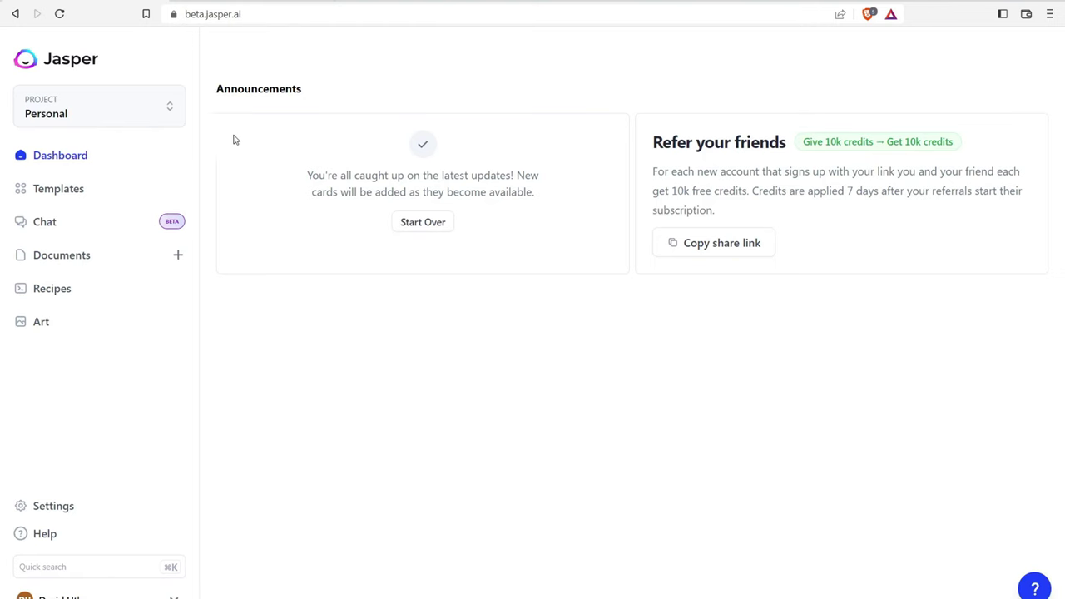
Step: Open Jasper's Art page and look over its description, Mood, Medium, Inspiration and Style options
{"action": "left_click", "coordinate": [41, 325]}
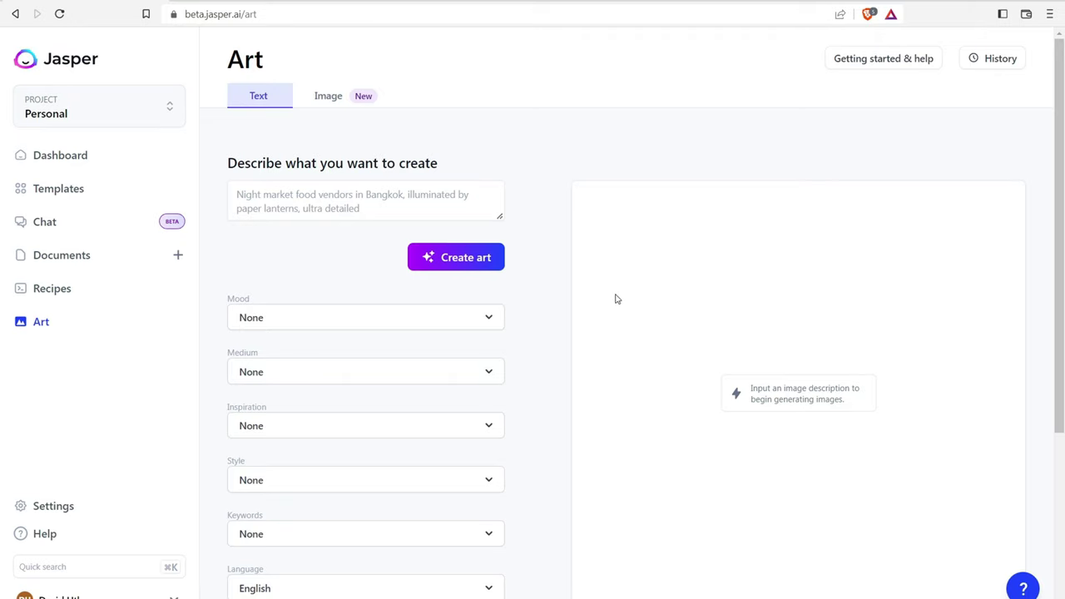
{"action": "scroll", "coordinate": [301, 235], "scroll_direction": "down", "scroll_amount": 1}
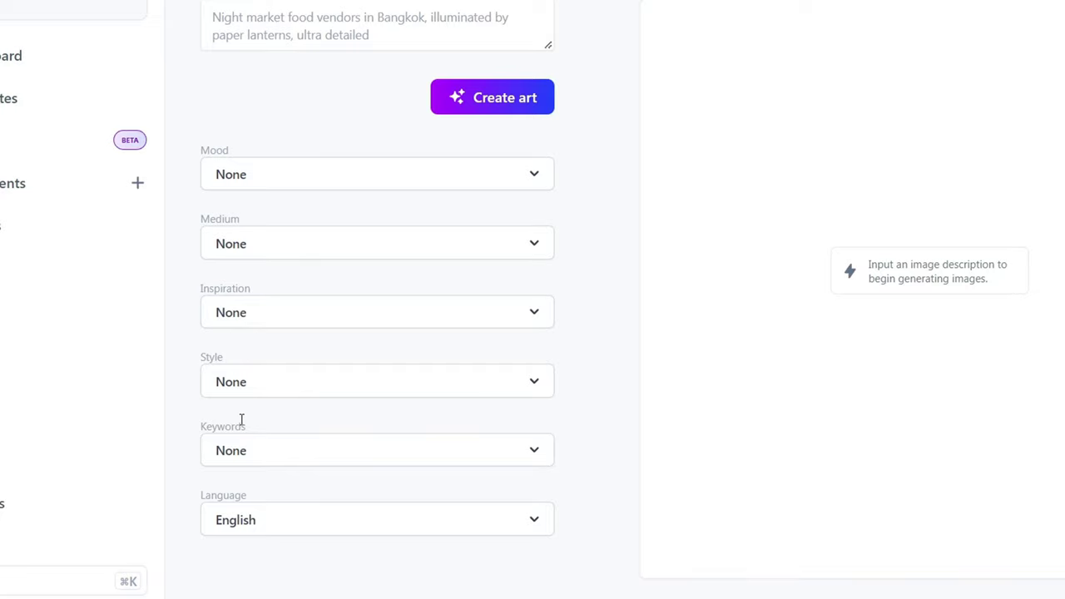
{"action": "scroll", "coordinate": [281, 378], "scroll_direction": "up", "scroll_amount": 1}
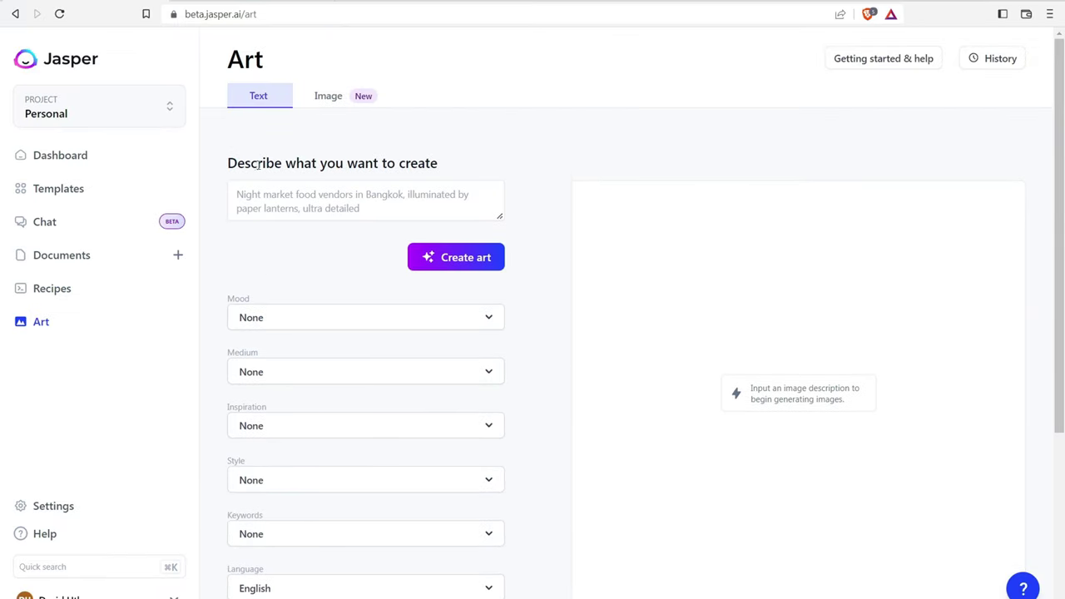
Step: Describe the image as a pop star riding a unicorn
{"action": "left_click_drag", "start_coordinate": [258, 166], "coordinate": [460, 171]}
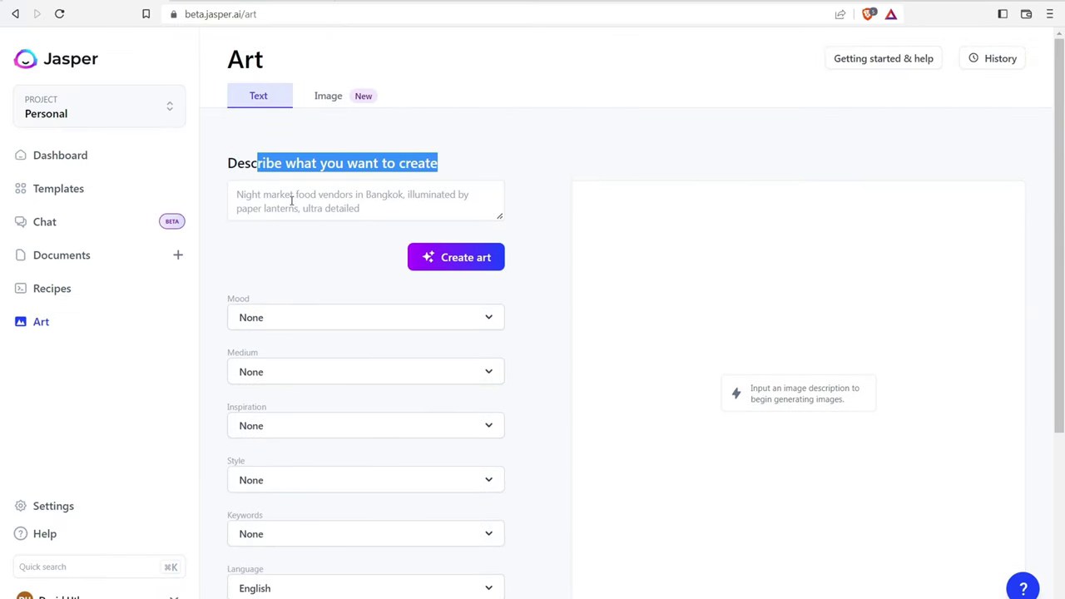
{"action": "left_click", "coordinate": [297, 208]}
{"action": "type", "text": "jus"}
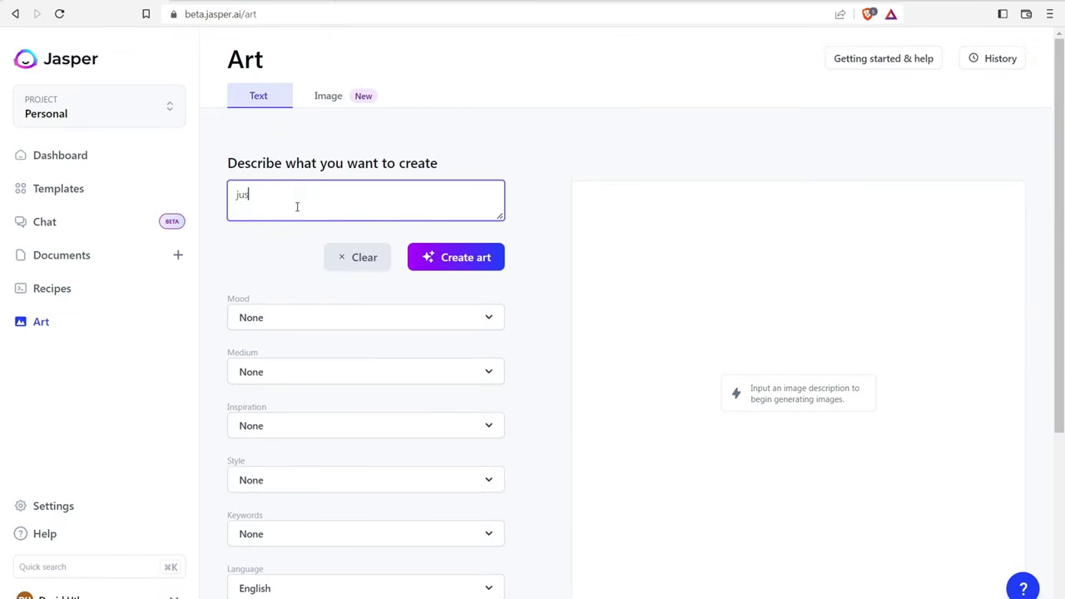
{"action": "type", "text": "tin bieber riding a "}
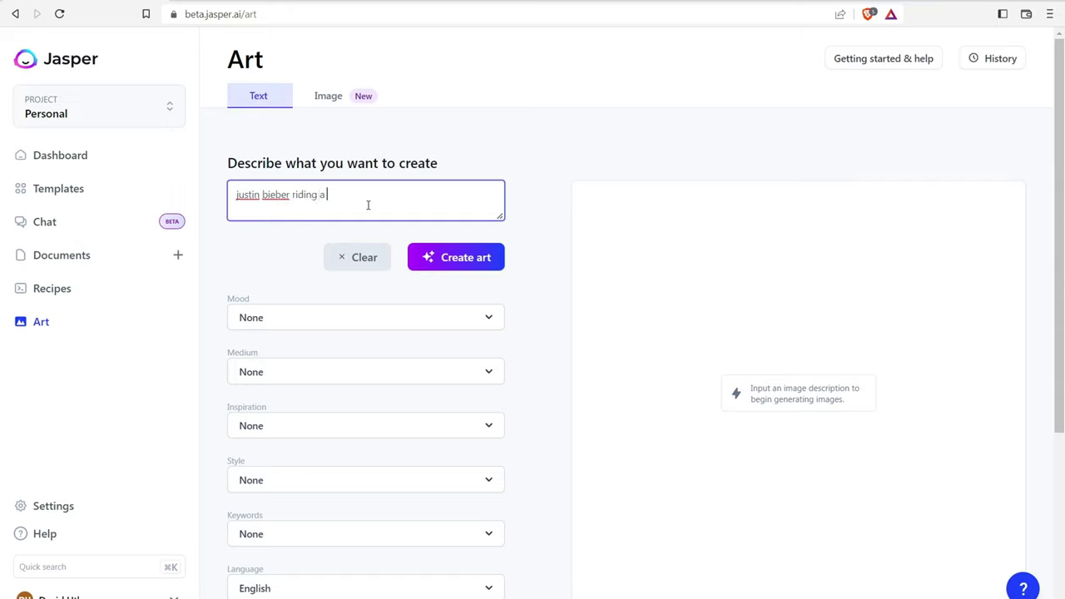
{"action": "type", "text": "unicorn"}
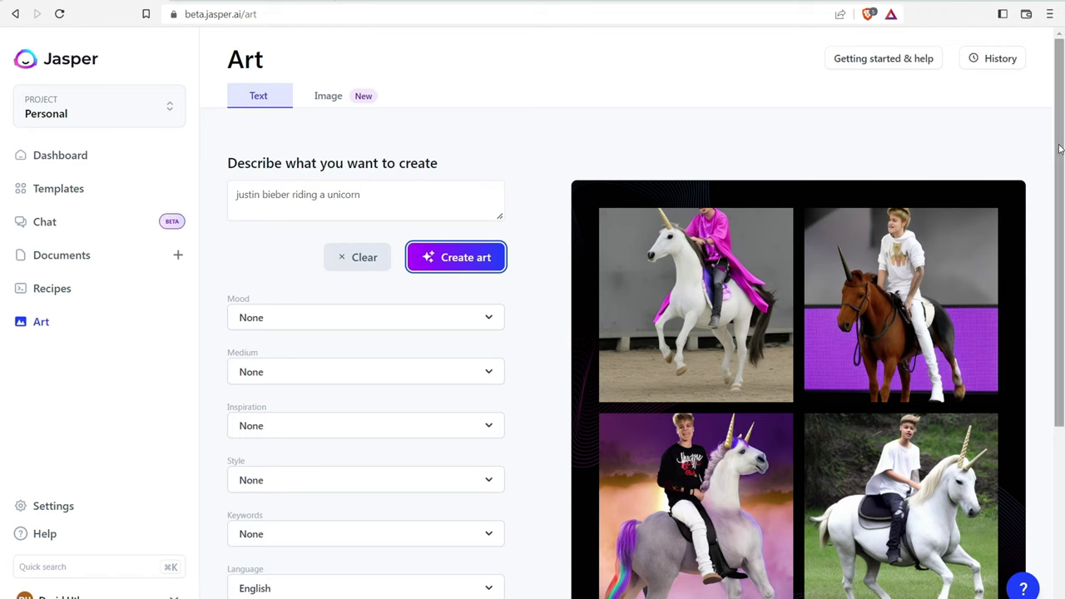
{"action": "scroll", "coordinate": [1059, 148], "scroll_direction": "down", "scroll_amount": 1}
Step: Download the top-left unicorn image at 512x512
{"action": "mouse_move", "coordinate": [750, 406]}
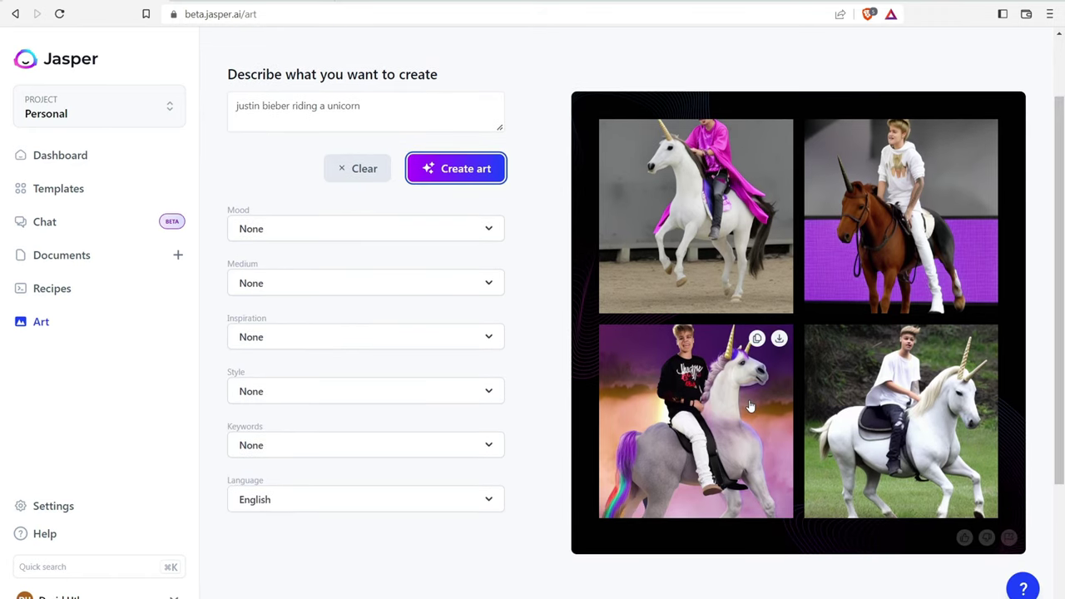
{"action": "mouse_move", "coordinate": [705, 193]}
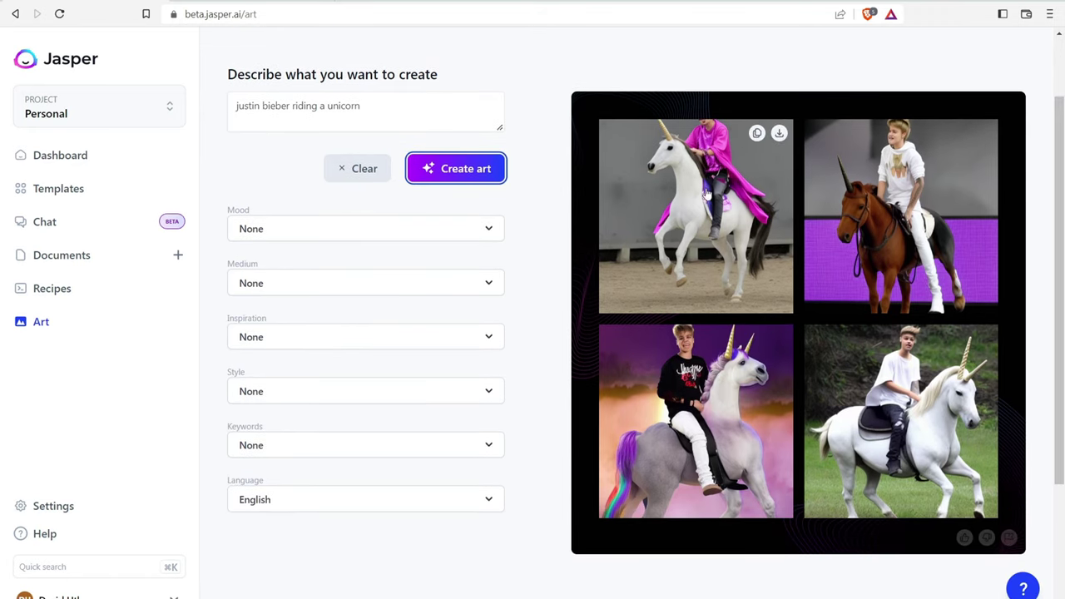
{"action": "left_click", "coordinate": [780, 135]}
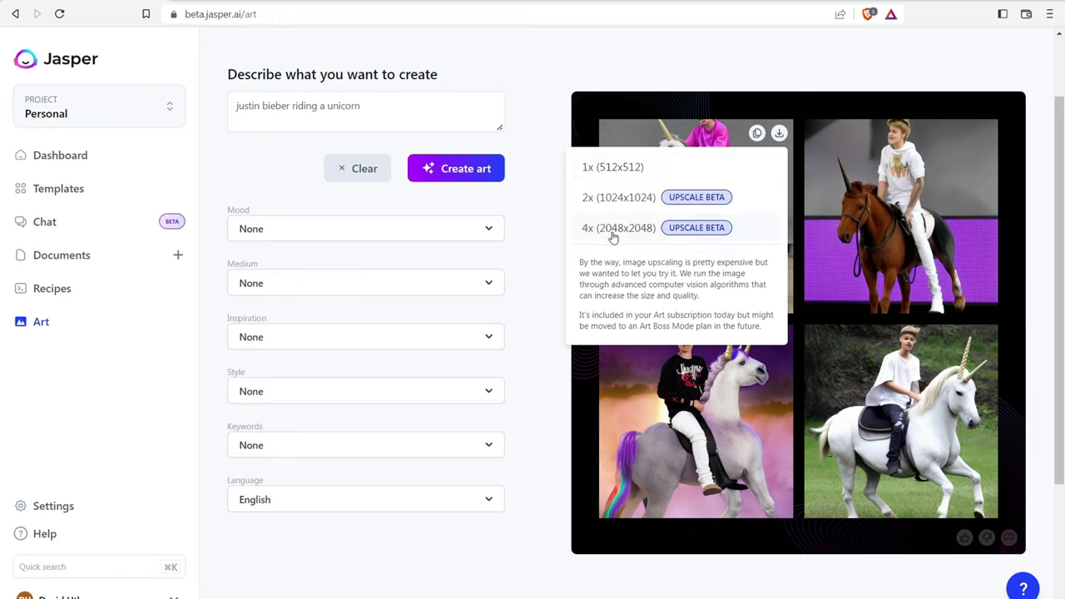
{"action": "left_click", "coordinate": [694, 167]}
Step: Look over the Mood options and close the list without changing it
{"action": "left_click", "coordinate": [363, 230]}
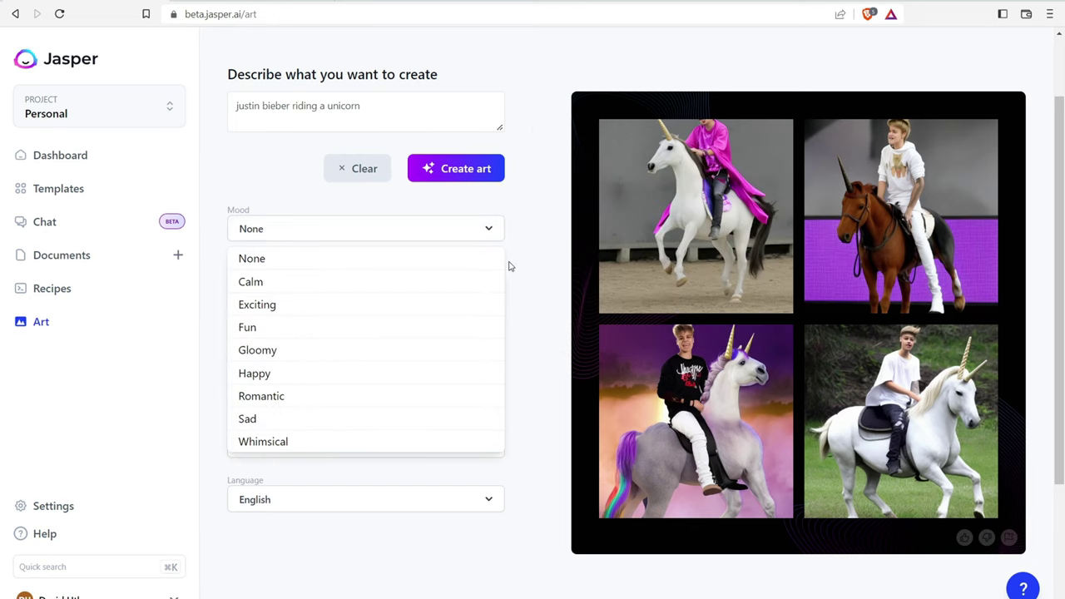
{"action": "left_click", "coordinate": [537, 282]}
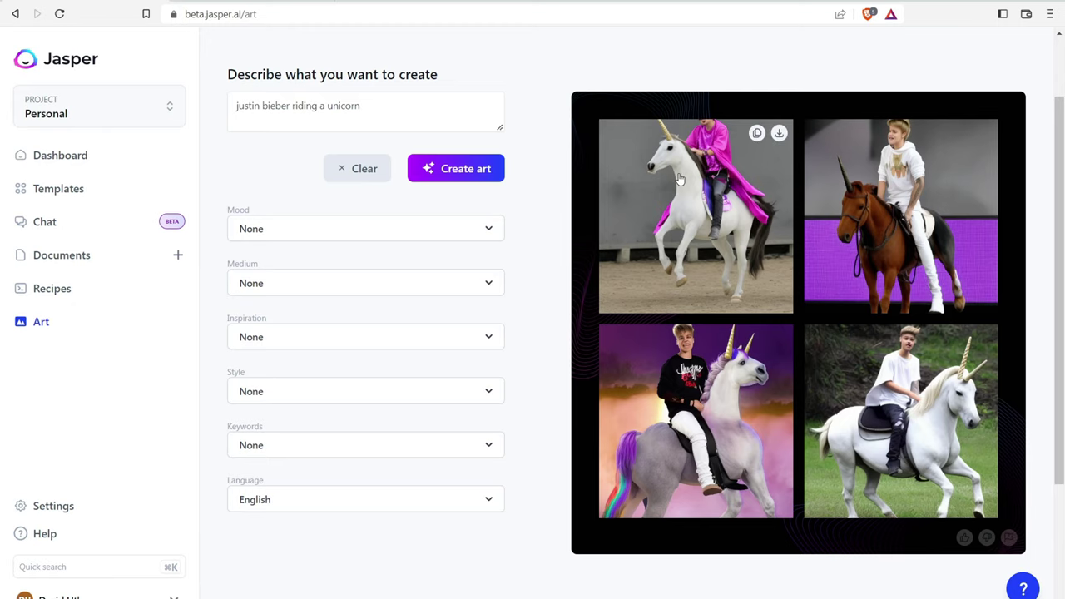
{"action": "scroll", "coordinate": [369, 105], "scroll_direction": "up", "scroll_amount": 2}
Step: Switch Jasper Art to Image mode, clear the carried-over description, and review the upload options
{"action": "left_click", "coordinate": [329, 96]}
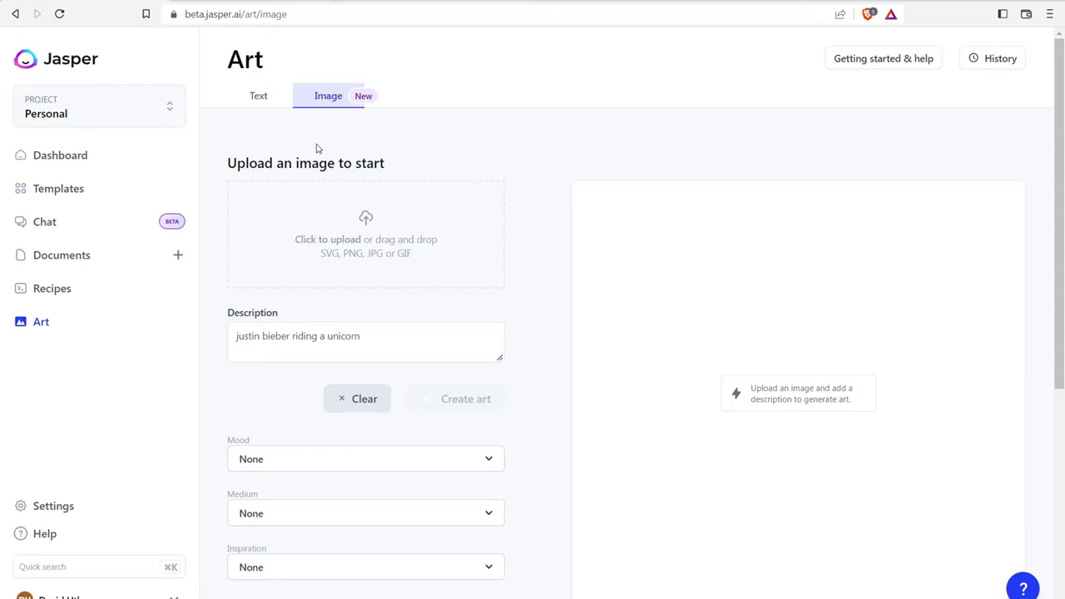
{"action": "left_click_drag", "start_coordinate": [367, 337], "coordinate": [237, 337]}
{"action": "type", "text": "jus"}
{"action": "key", "text": "BackSpace"}
{"action": "key", "text": "BackSpace"}
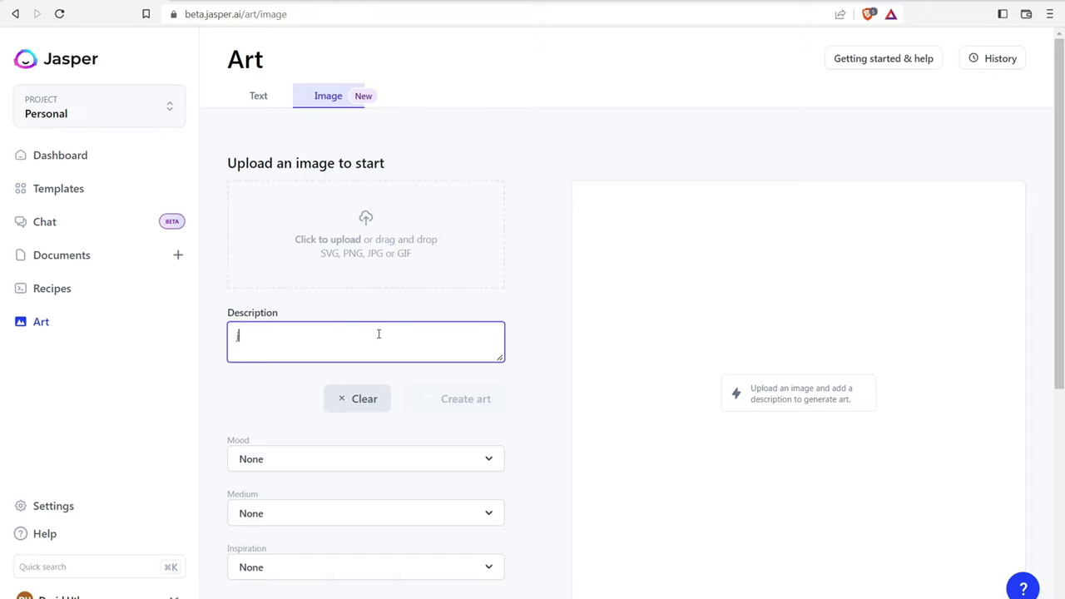
{"action": "scroll", "coordinate": [383, 338], "scroll_direction": "down", "scroll_amount": 2}
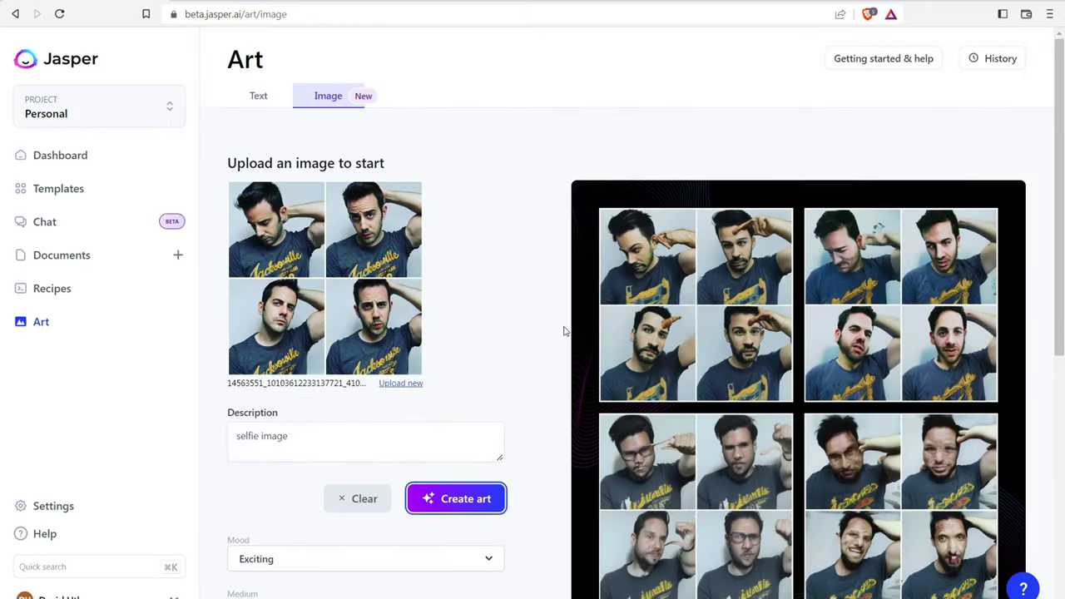
{"action": "mouse_move", "coordinate": [377, 336]}
{"action": "scroll", "coordinate": [354, 212], "scroll_direction": "down", "scroll_amount": 2}
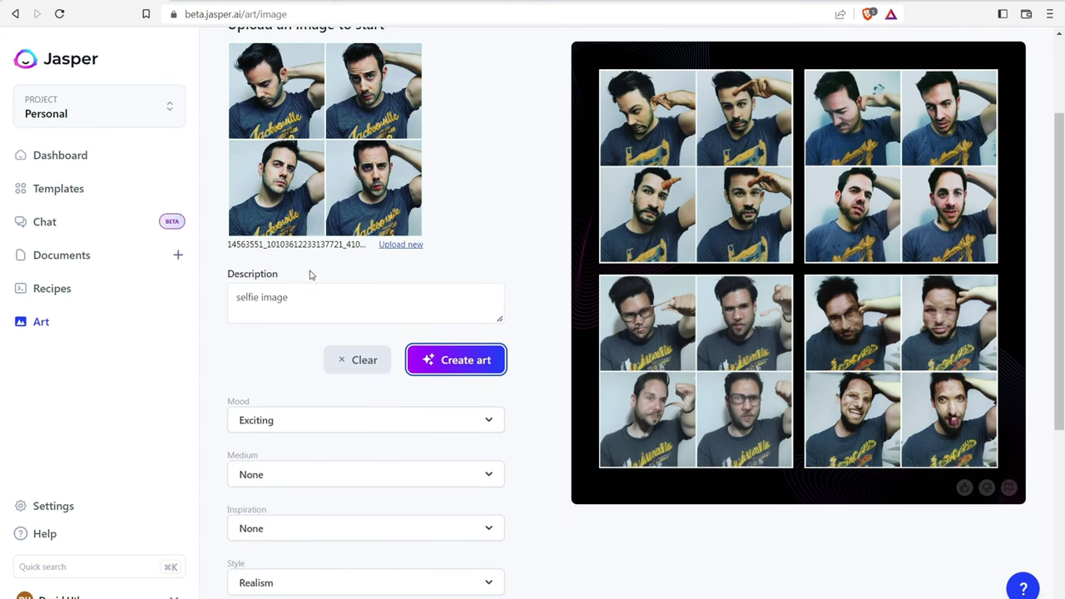
{"action": "scroll", "coordinate": [285, 283], "scroll_direction": "down", "scroll_amount": 2}
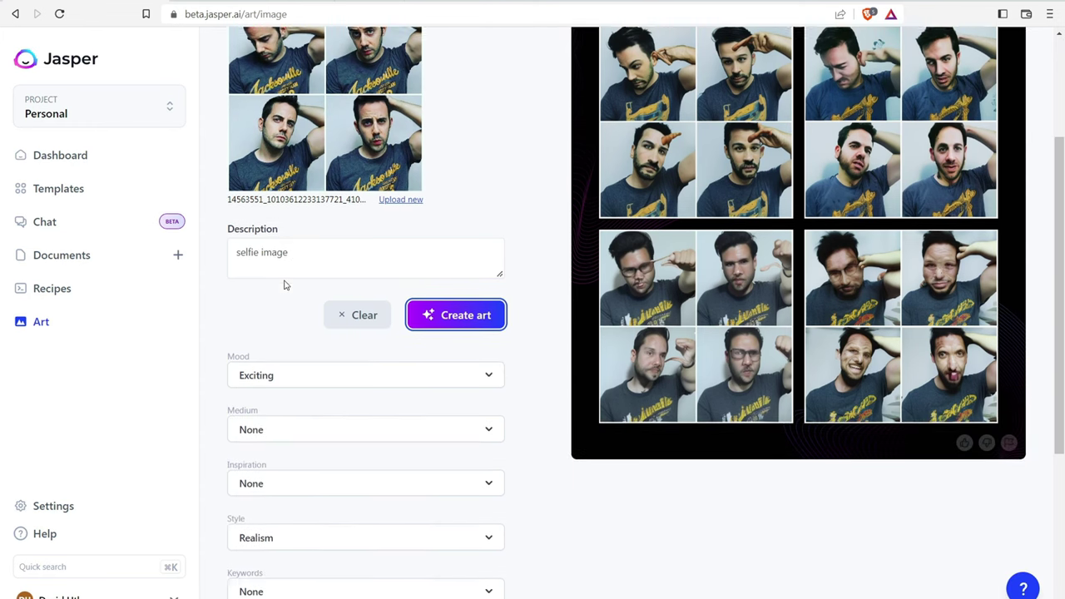
{"action": "scroll", "coordinate": [491, 327], "scroll_direction": "up", "scroll_amount": 4}
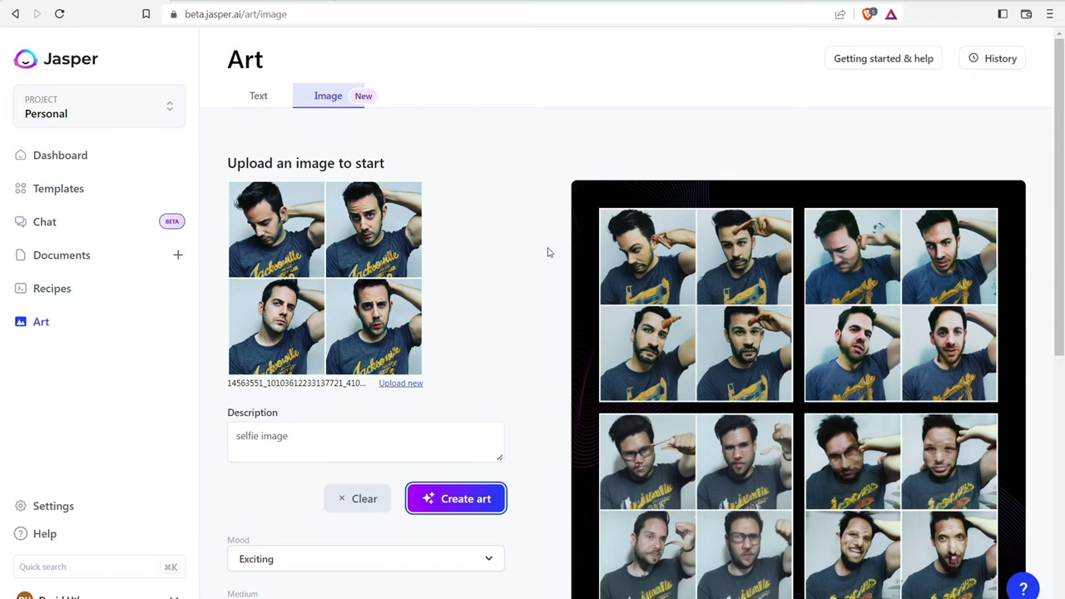
{"action": "scroll", "coordinate": [507, 272], "scroll_direction": "down", "scroll_amount": 3}
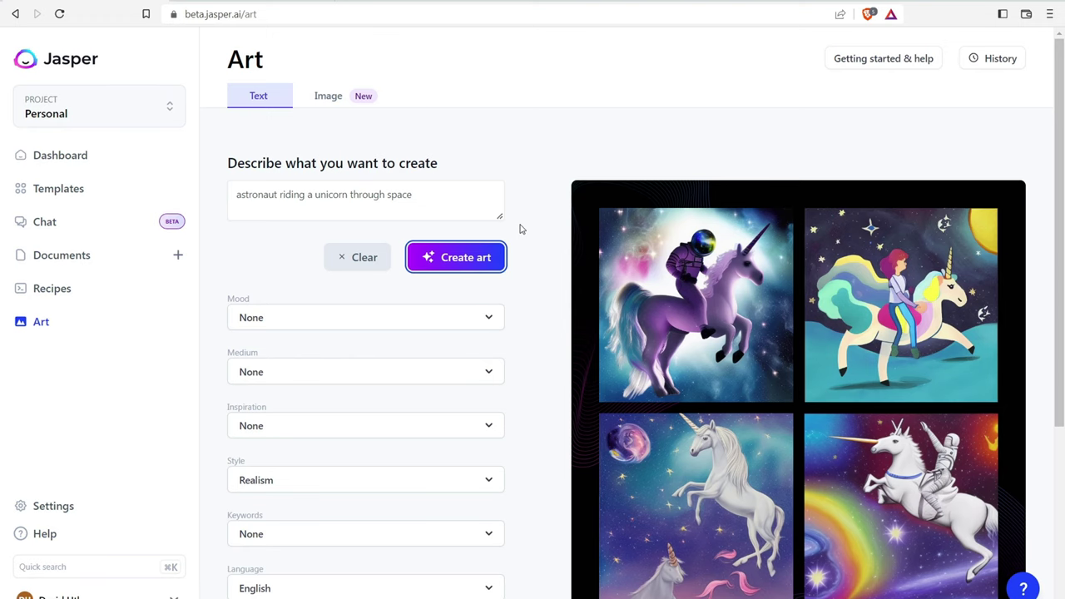
Step: Enlarge the top-left astronaut-on-unicorn image for a closer look
{"action": "scroll", "coordinate": [302, 357], "scroll_direction": "down", "scroll_amount": 1}
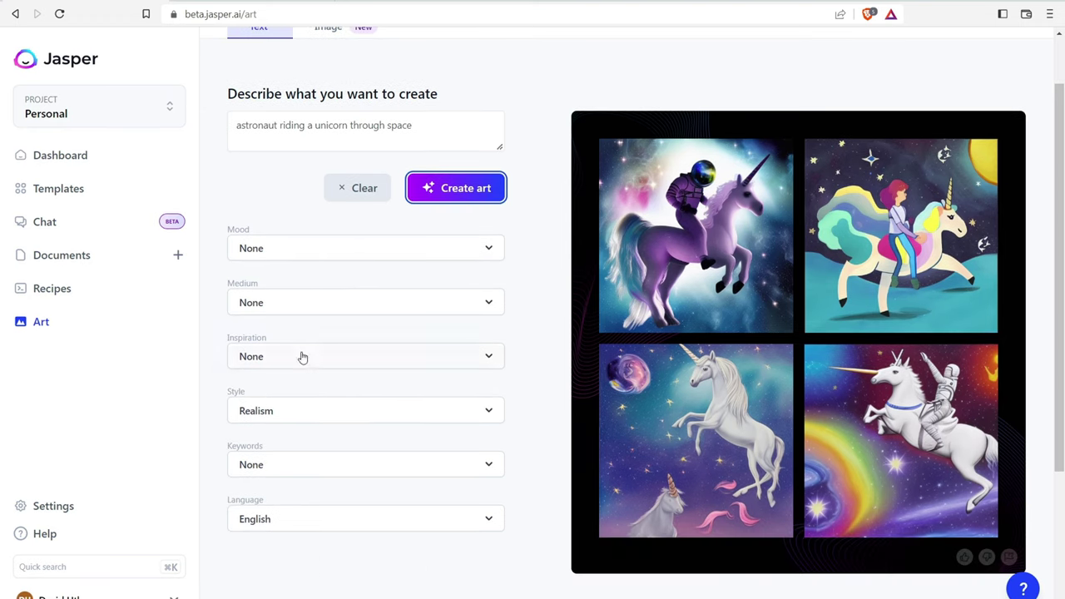
{"action": "mouse_move", "coordinate": [646, 233]}
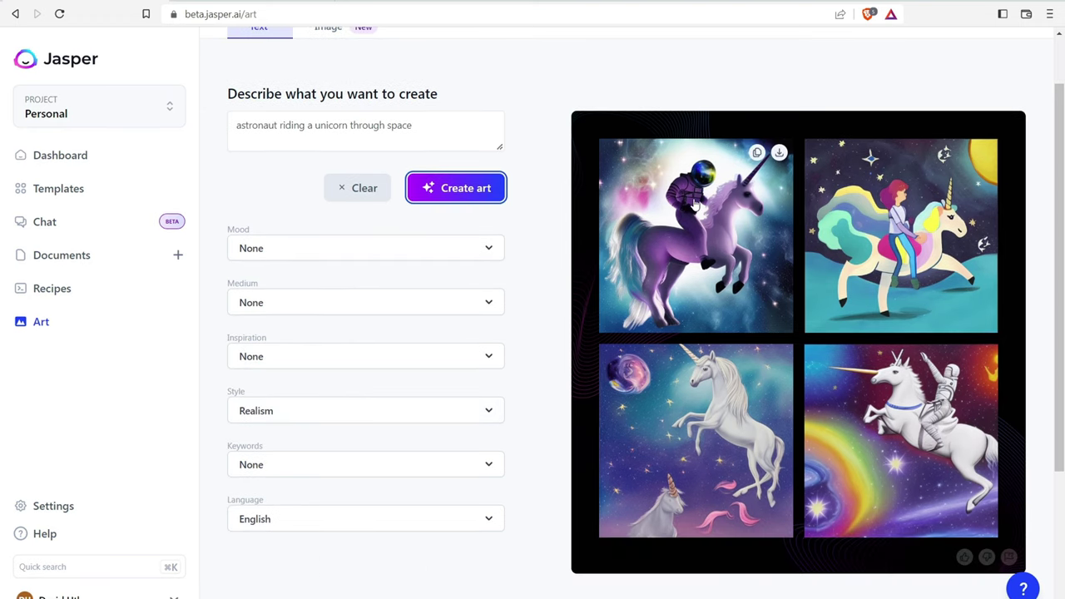
{"action": "left_click", "coordinate": [695, 204]}
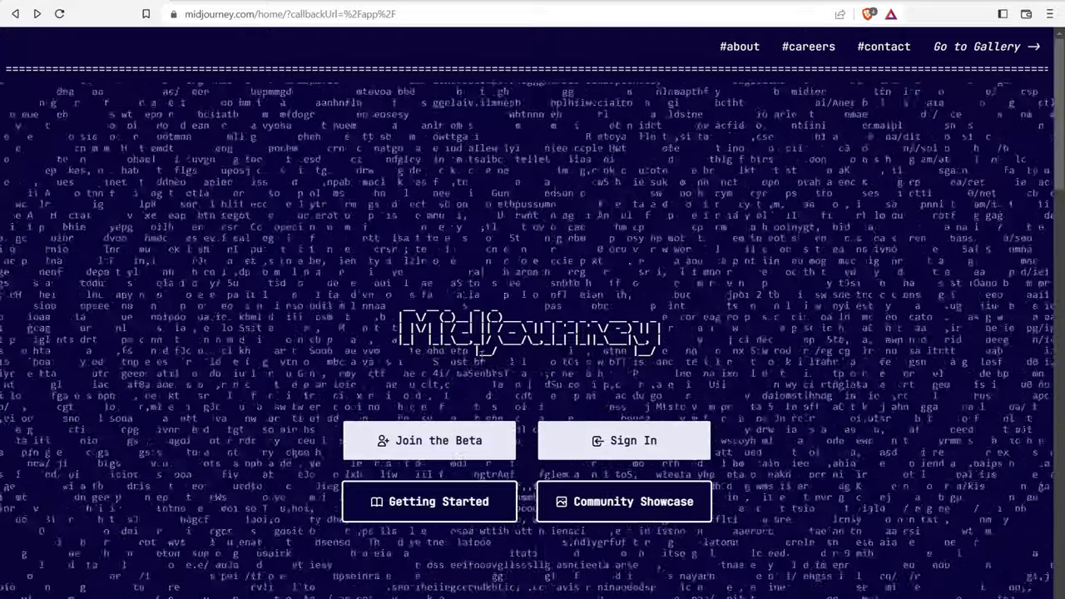
Step: Join the Midjourney beta and accept the Discord invitation to its server
{"action": "left_click", "coordinate": [450, 454]}
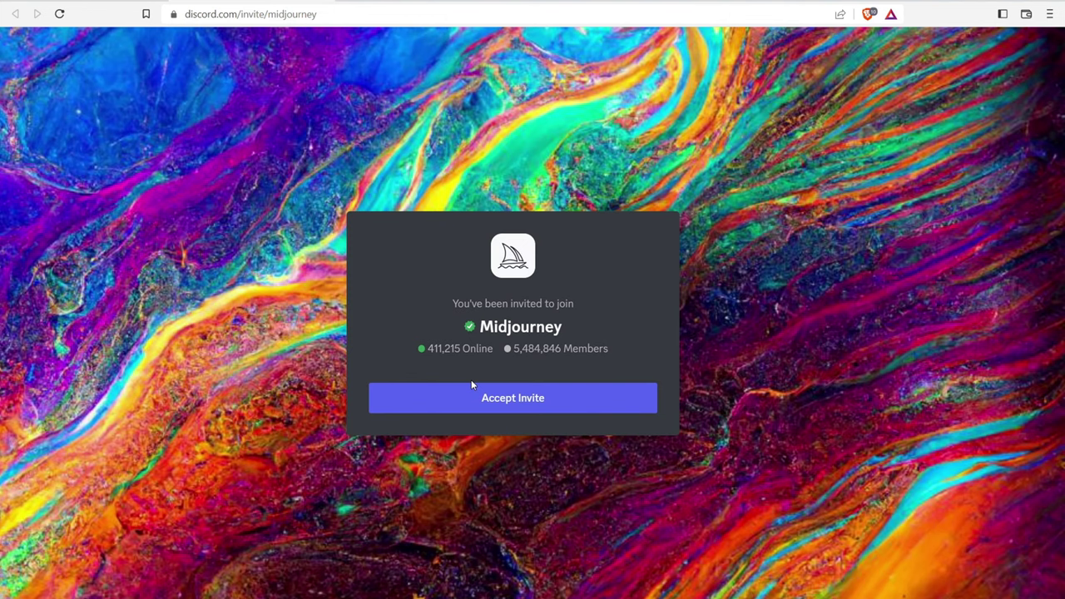
{"action": "left_click", "coordinate": [527, 397]}
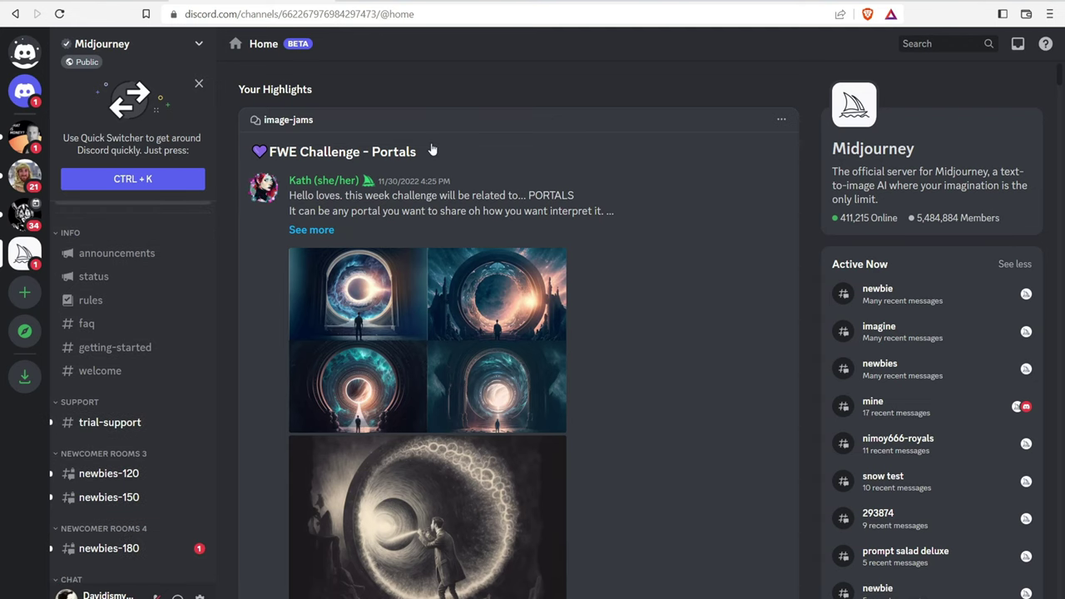
Step: Browse Midjourney's Highlights, open newbies-180, and preview the purple mountain image grid
{"action": "scroll", "coordinate": [432, 149], "scroll_direction": "down", "scroll_amount": 10}
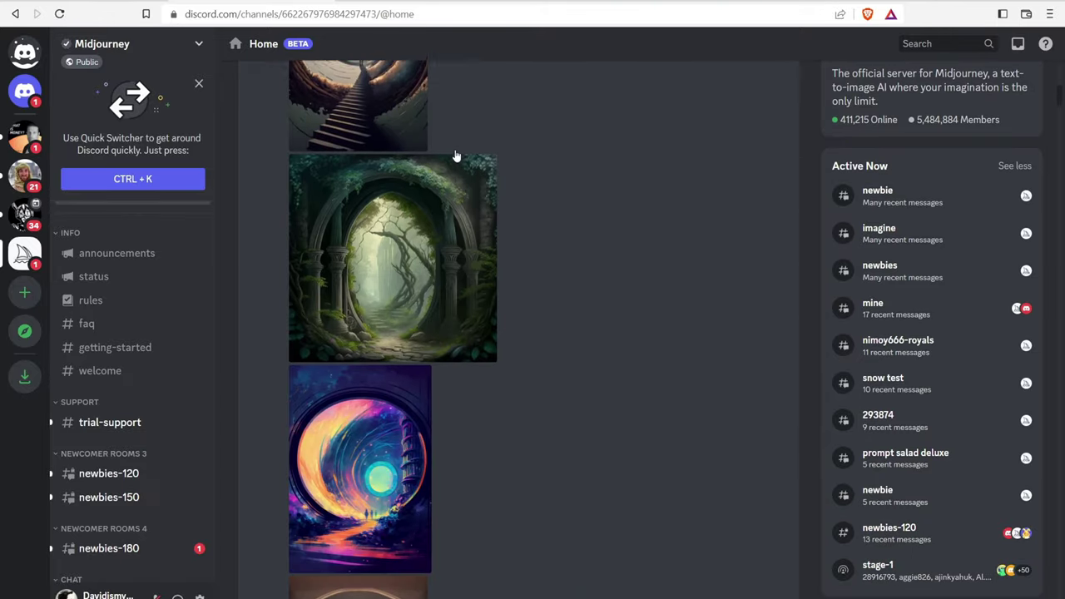
{"action": "scroll", "coordinate": [455, 157], "scroll_direction": "up", "scroll_amount": 10}
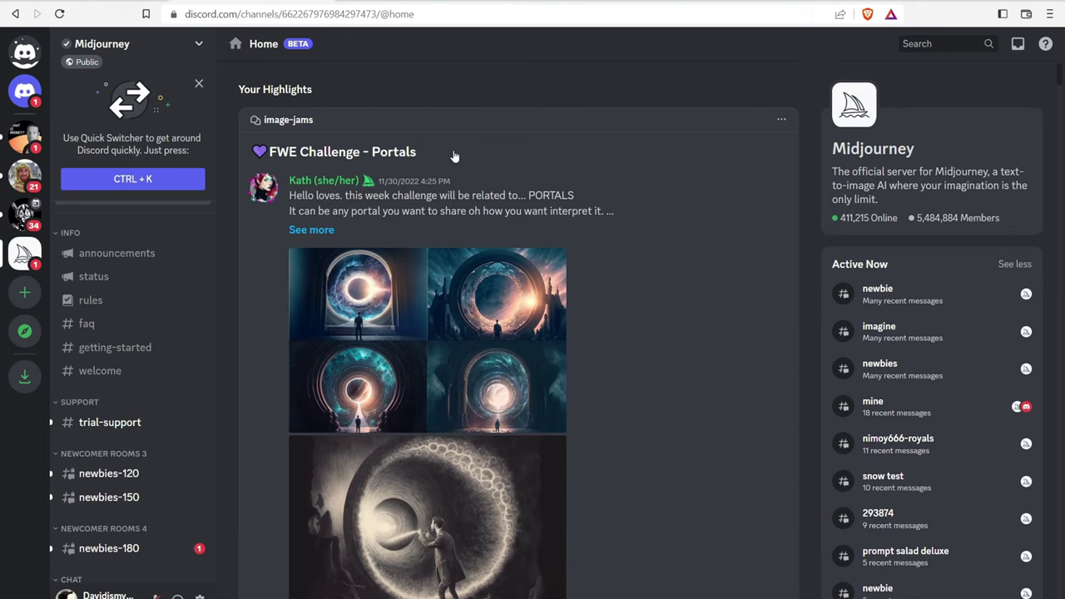
{"action": "mouse_move", "coordinate": [108, 554]}
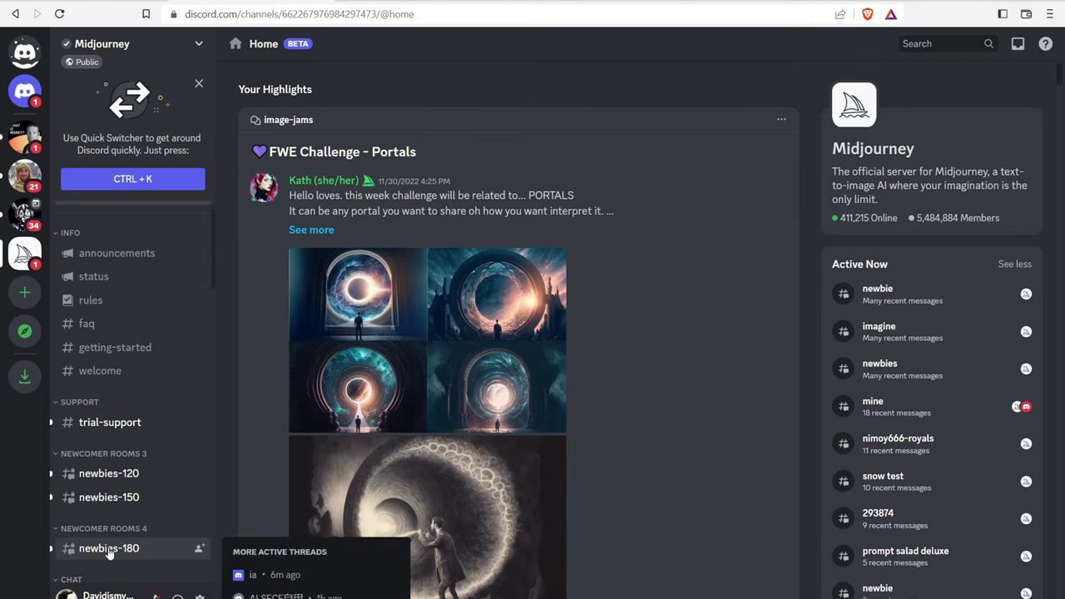
{"action": "left_click", "coordinate": [110, 551]}
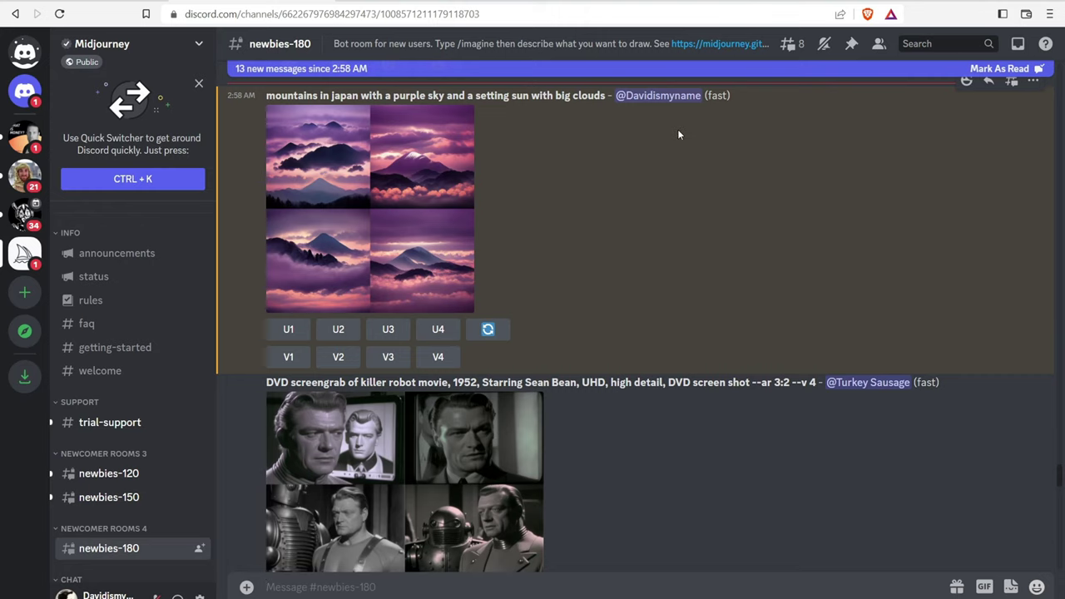
{"action": "left_click", "coordinate": [392, 164]}
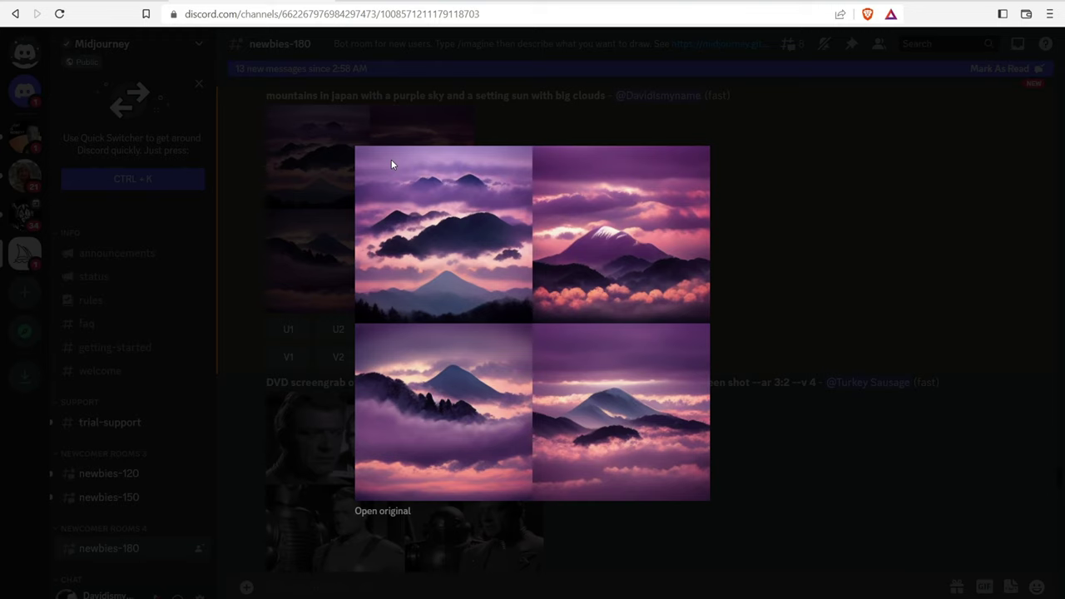
{"action": "left_click", "coordinate": [306, 174]}
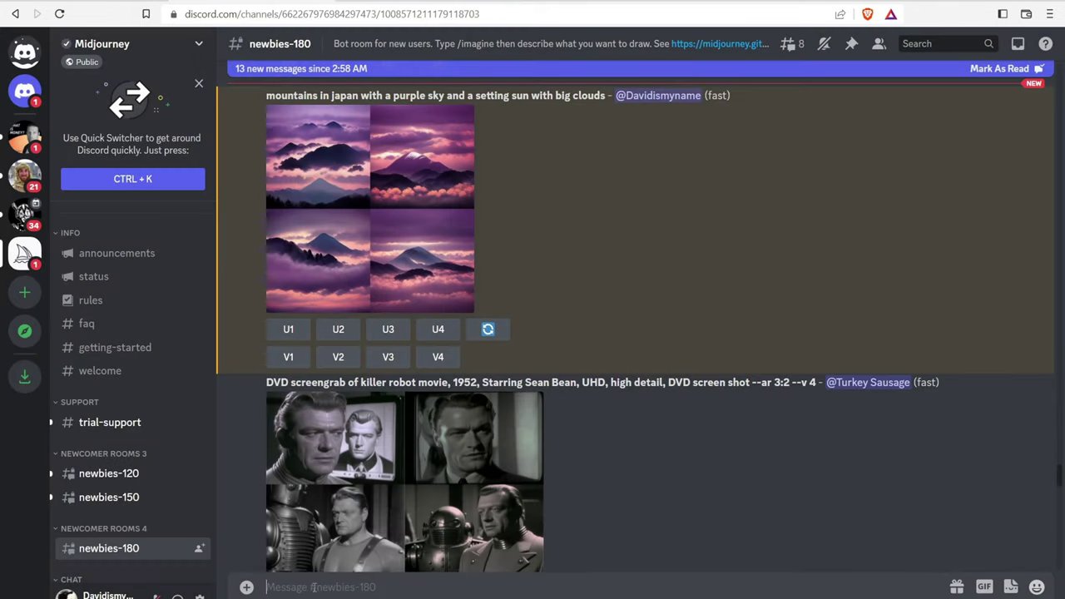
Step: Start an /imagine prompt in the newbies-180 message box
{"action": "type", "text": "/im"}
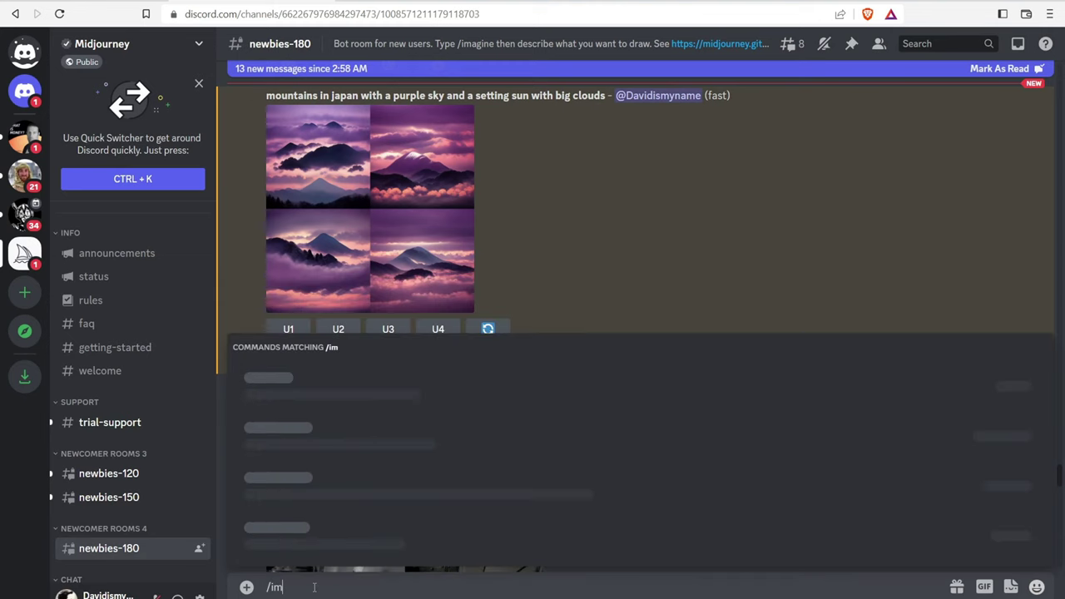
{"action": "type", "text": "agine"}
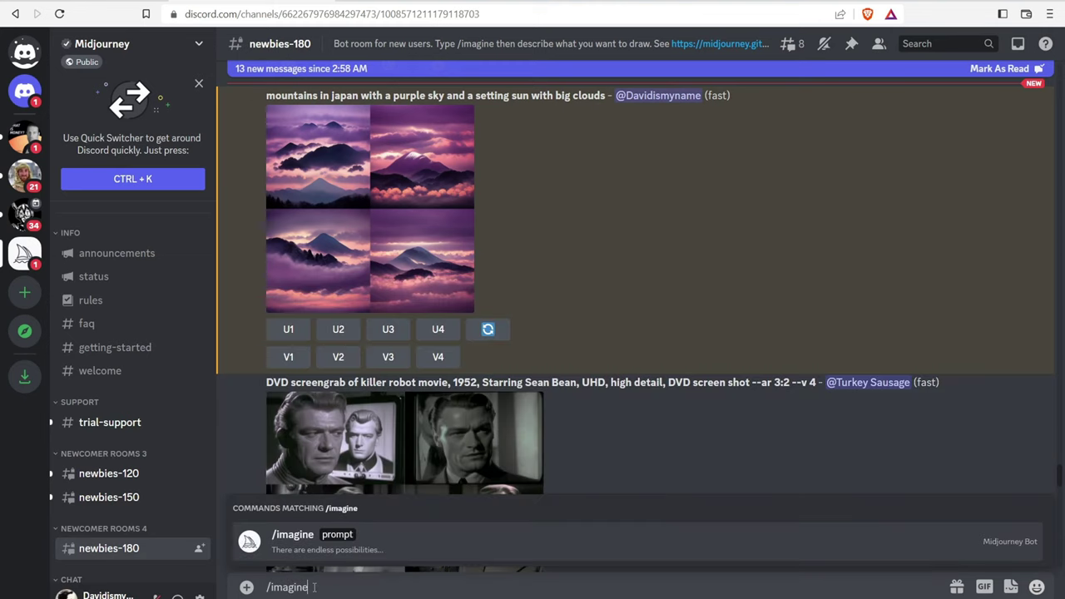
{"action": "key", "text": "Tab"}
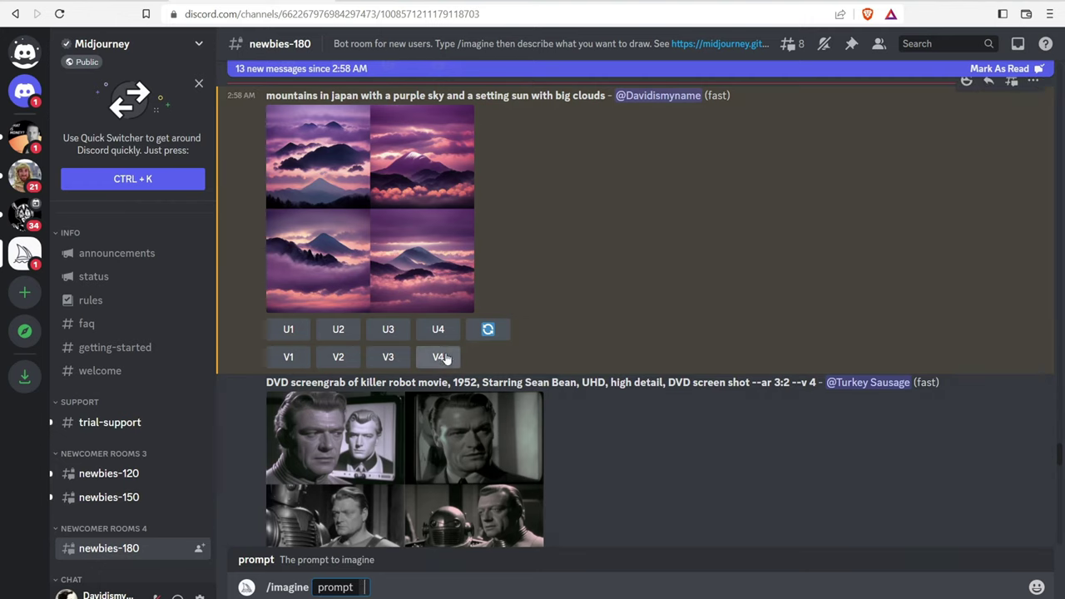
{"action": "scroll", "coordinate": [438, 356], "scroll_direction": "down", "scroll_amount": 3}
{"action": "scroll", "coordinate": [455, 339], "scroll_direction": "up", "scroll_amount": 3}
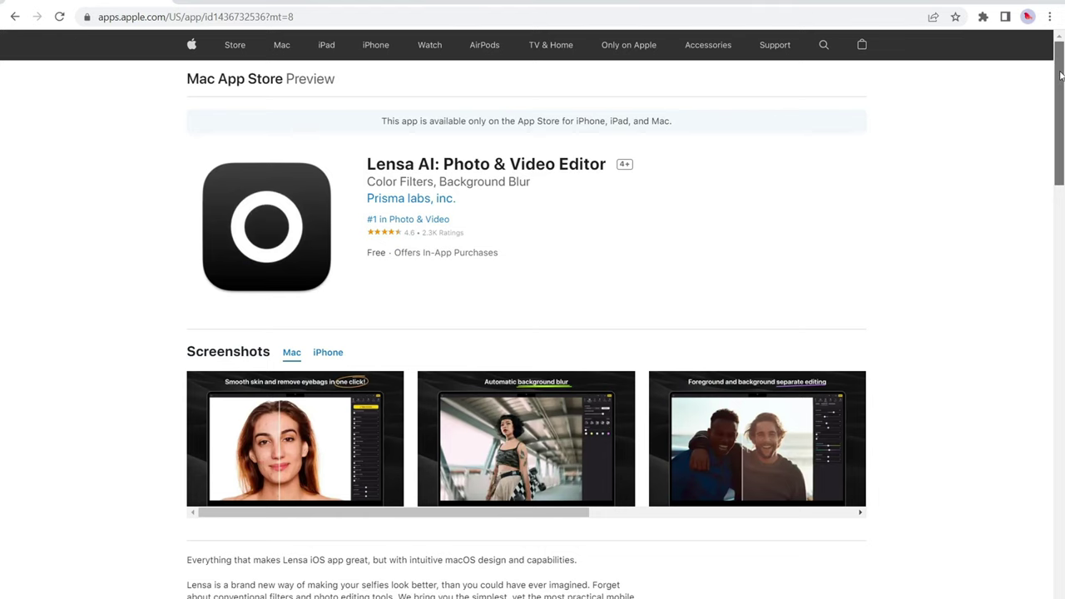
Step: Review Lensa AI's App Store ratings, then go to the lensa.ai Instagram profile
{"action": "left_click_drag", "start_coordinate": [1061, 76], "coordinate": [1061, 231]}
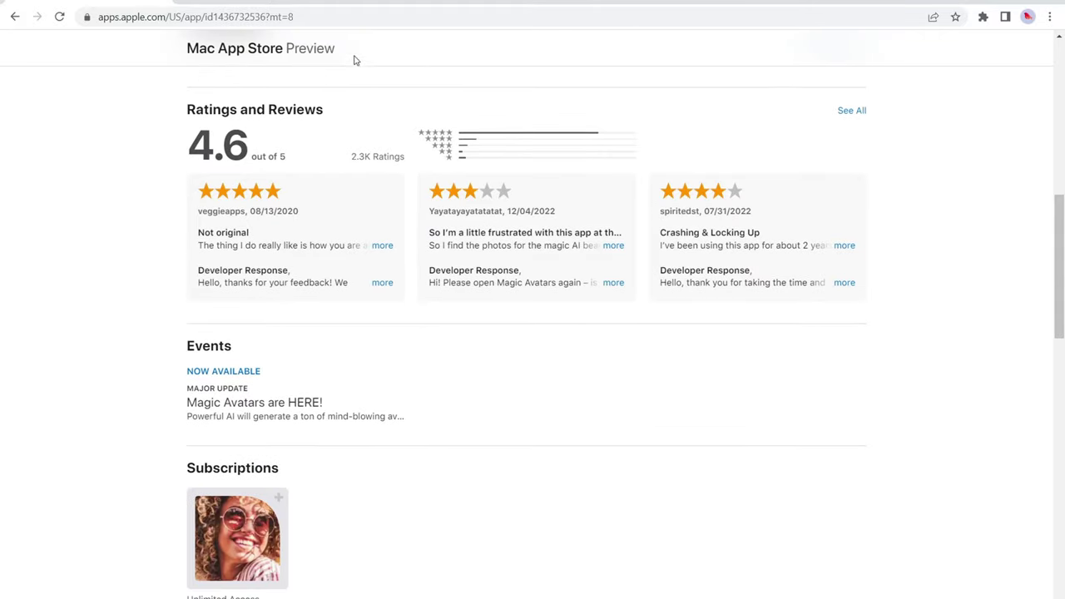
{"action": "left_click", "coordinate": [269, 6]}
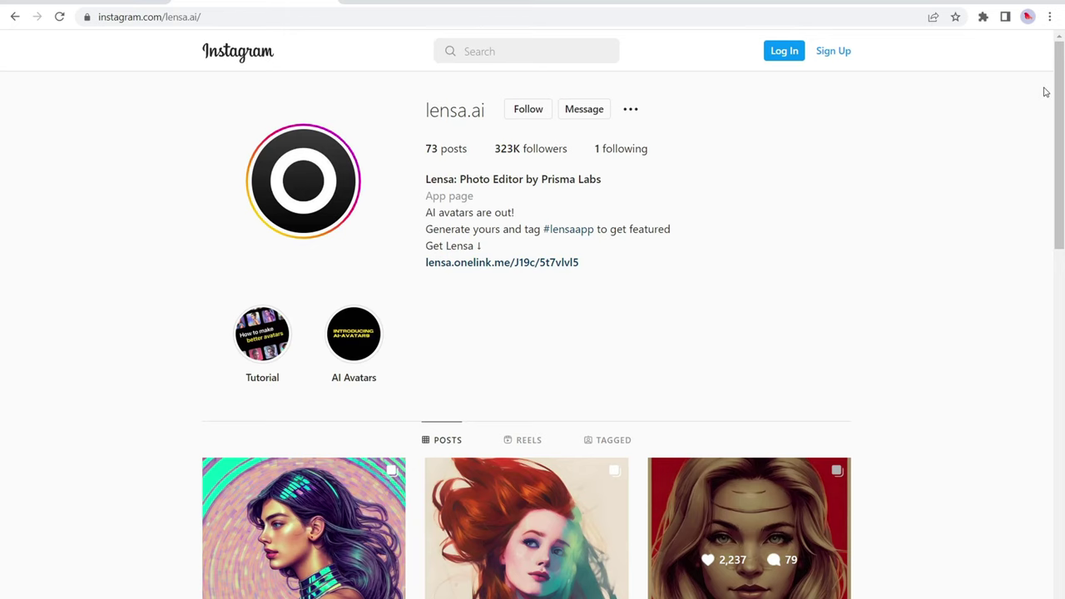
Step: Scroll through lensa.ai's AI-avatar Instagram posts and back to the top
{"action": "left_click_drag", "start_coordinate": [1060, 94], "coordinate": [1062, 377]}
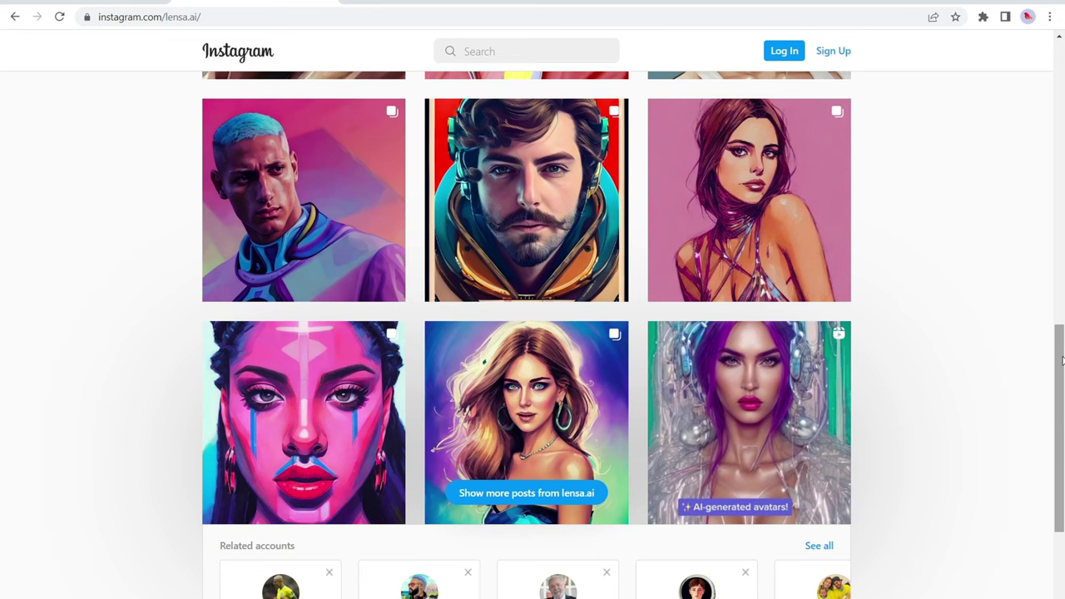
{"action": "left_click_drag", "start_coordinate": [1062, 376], "coordinate": [1046, 98]}
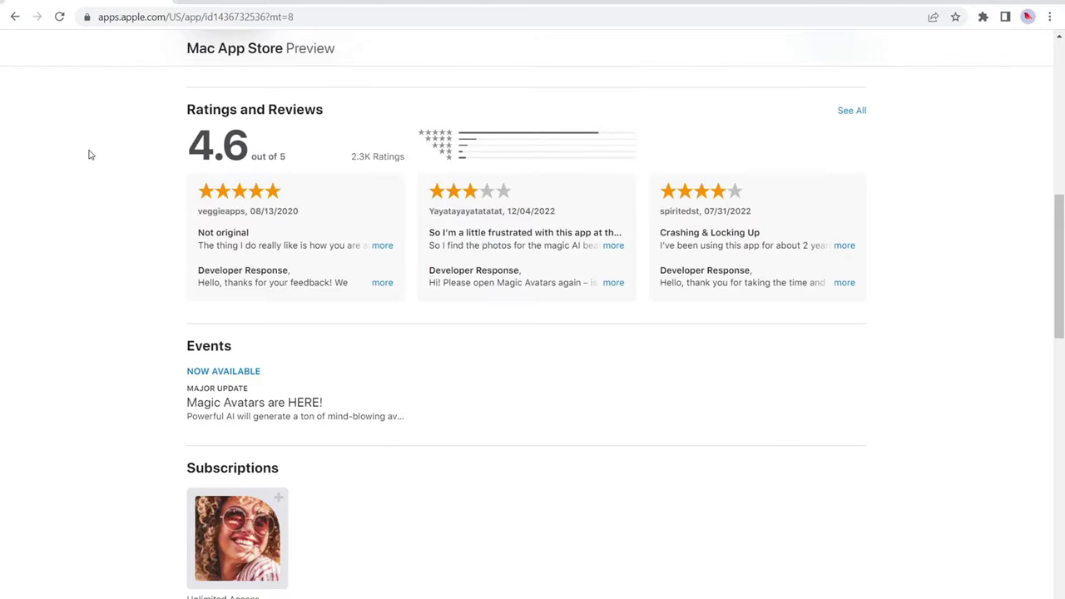
{"action": "scroll", "coordinate": [93, 160], "scroll_direction": "up", "scroll_amount": 1}
{"action": "scroll", "coordinate": [93, 160], "scroll_direction": "up", "scroll_amount": 5}
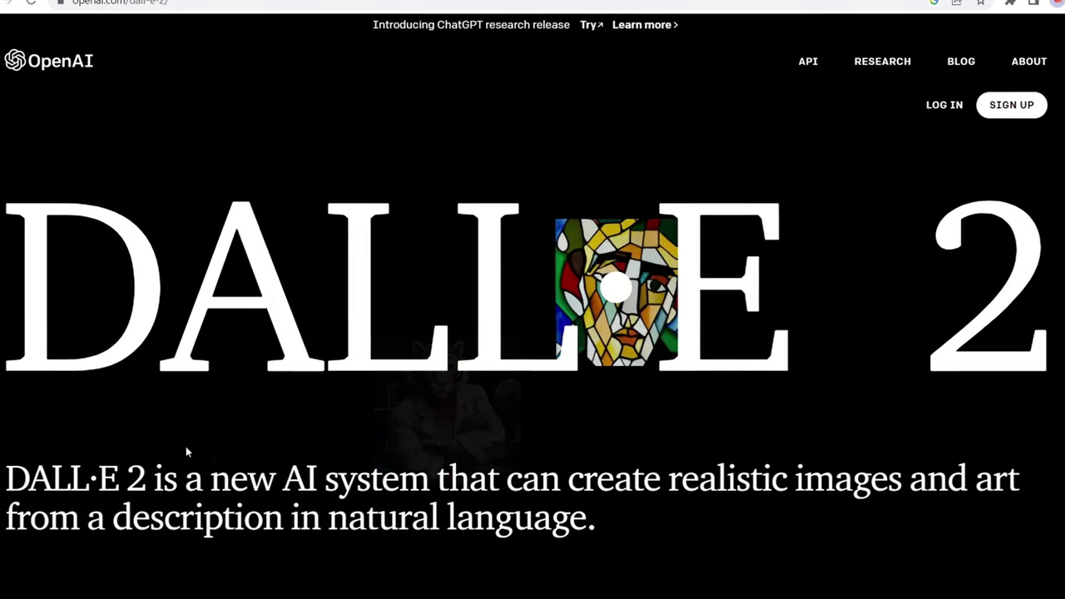
{"action": "left_click_drag", "start_coordinate": [645, 481], "coordinate": [832, 487]}
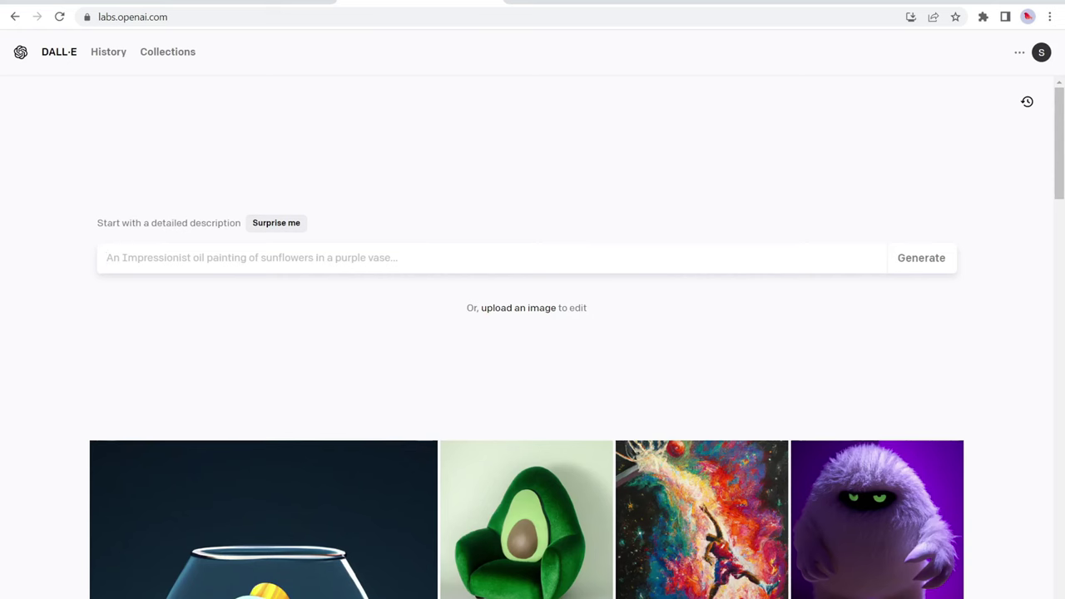
Step: Use Surprise me to get the prompt 'an astronaut playing basketball with cats in space, digital art' and generate
{"action": "left_click", "coordinate": [272, 224]}
{"action": "left_click", "coordinate": [282, 225]}
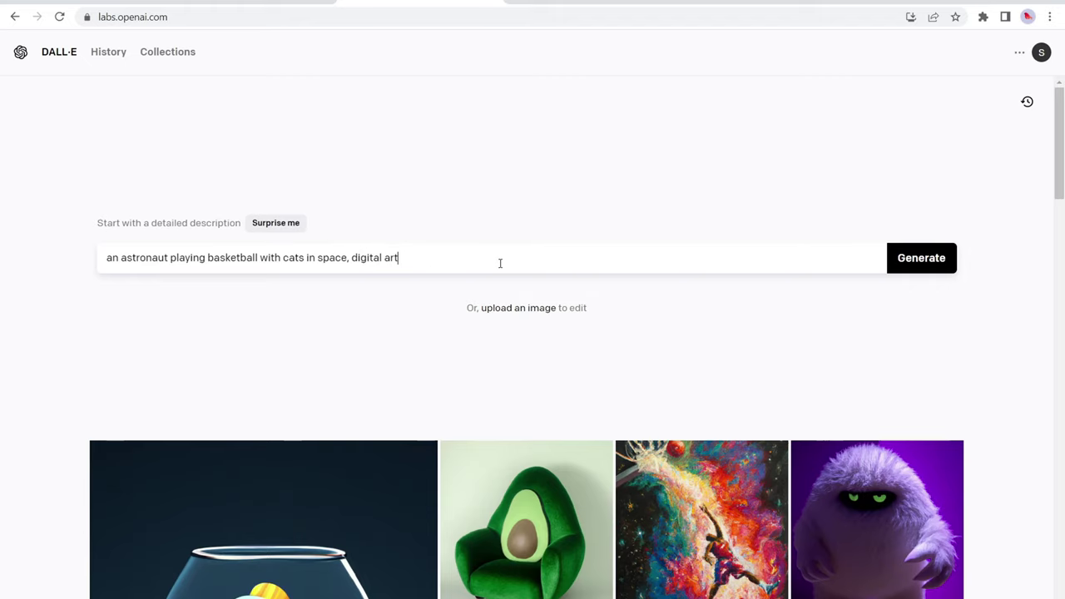
{"action": "left_click", "coordinate": [923, 265]}
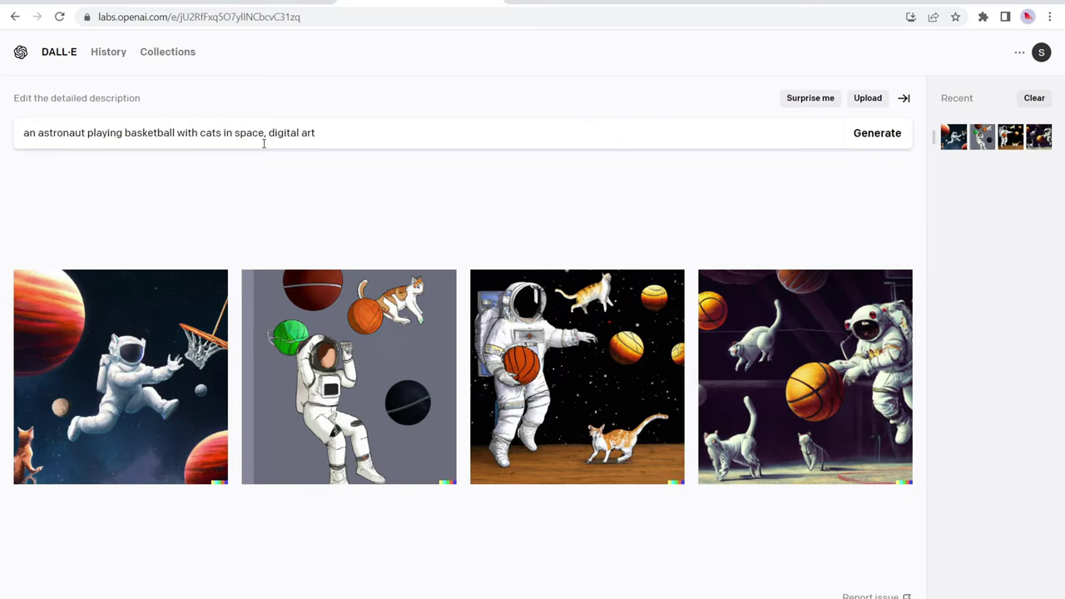
Step: View the fourth and then the first astronaut image enlarged, returning to the grid each time
{"action": "left_click", "coordinate": [786, 381]}
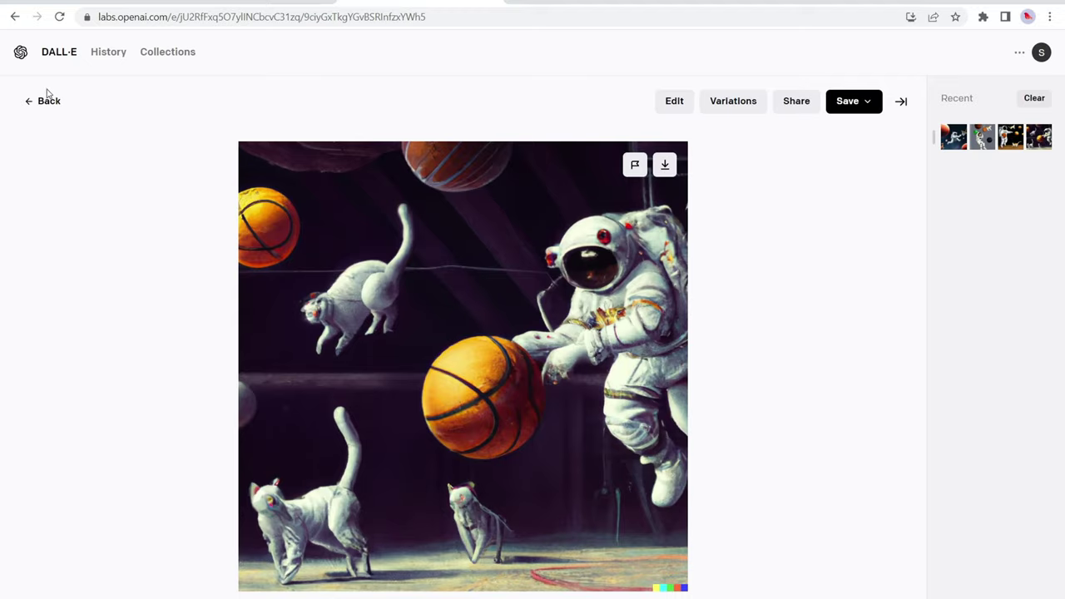
{"action": "left_click", "coordinate": [48, 95]}
{"action": "left_click", "coordinate": [134, 369]}
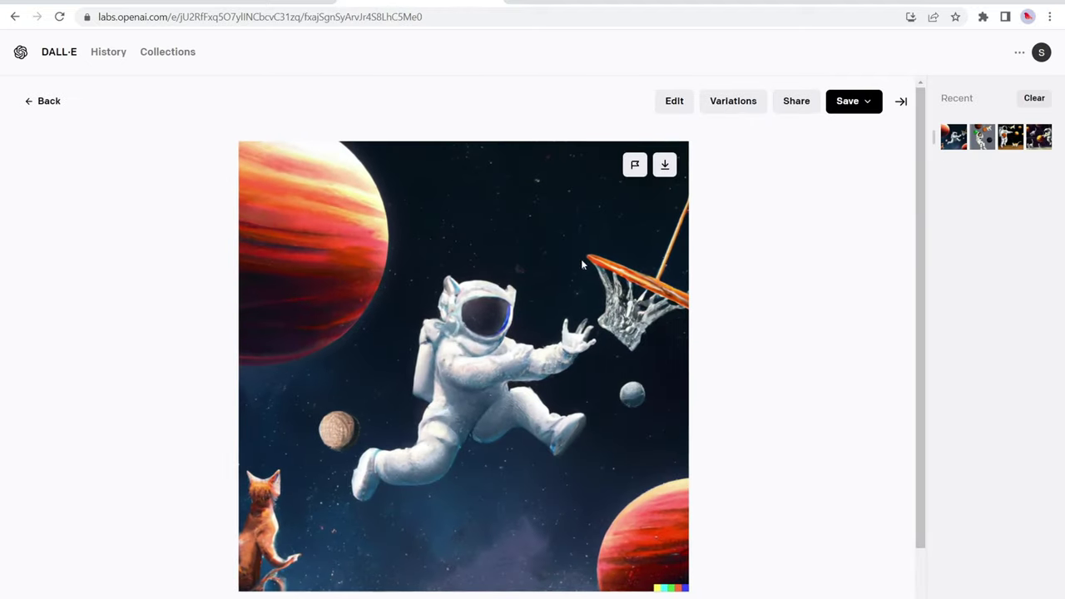
{"action": "left_click", "coordinate": [47, 102]}
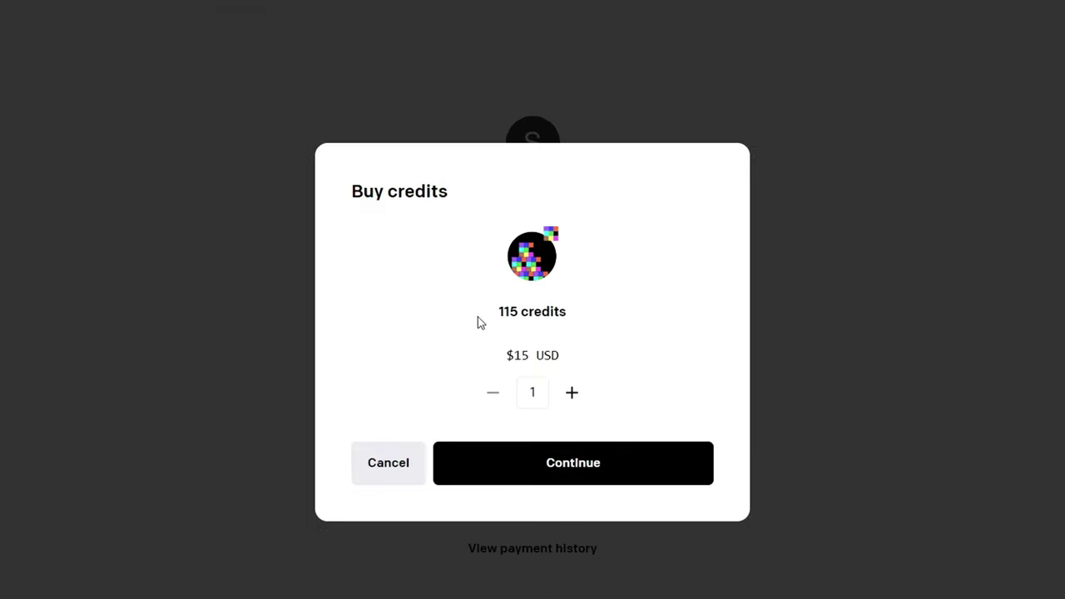
Step: Raise the credit purchase quantity to 4, giving 460 credits for $60 USD
{"action": "left_click_drag", "start_coordinate": [478, 322], "coordinate": [550, 313]}
{"action": "left_click", "coordinate": [574, 393]}
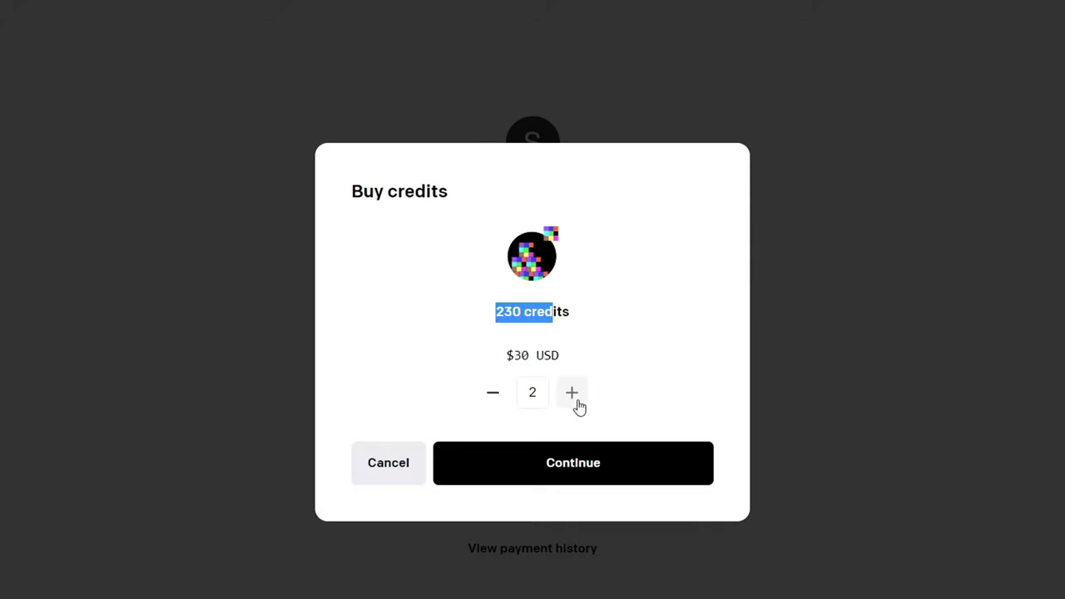
{"action": "left_click", "coordinate": [576, 406]}
{"action": "left_click", "coordinate": [576, 406]}
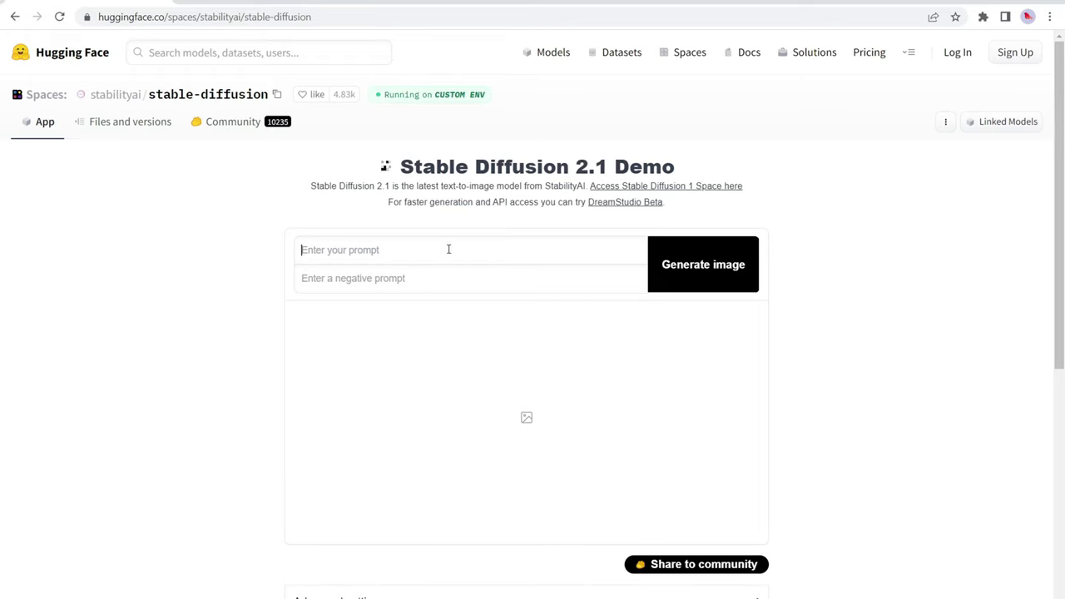
Step: Load the Pikachu fine dining Eiffel Tower example, set 'low quality' as negative prompt, and generate
{"action": "scroll", "coordinate": [226, 302], "scroll_direction": "down", "scroll_amount": 3}
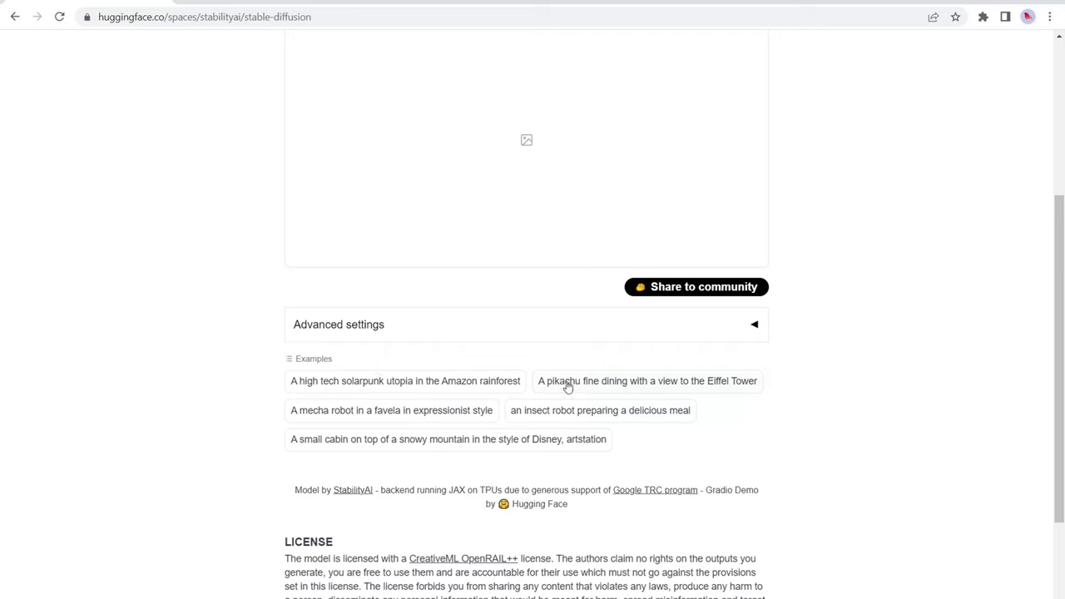
{"action": "left_click", "coordinate": [566, 387]}
{"action": "scroll", "coordinate": [478, 395], "scroll_direction": "up", "scroll_amount": 3}
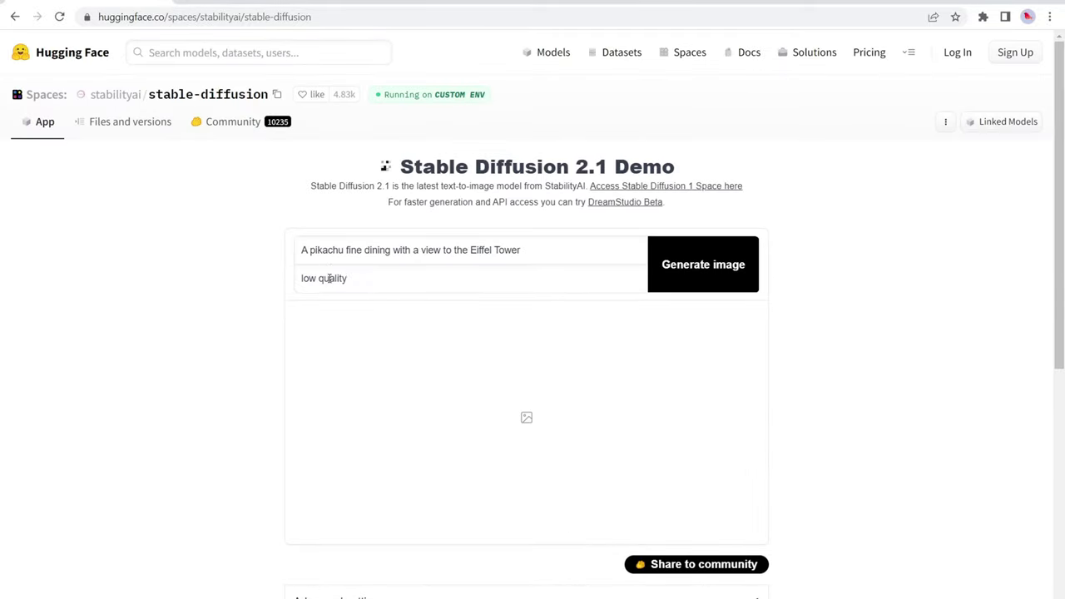
{"action": "left_click", "coordinate": [349, 279]}
{"action": "left_click", "coordinate": [701, 264]}
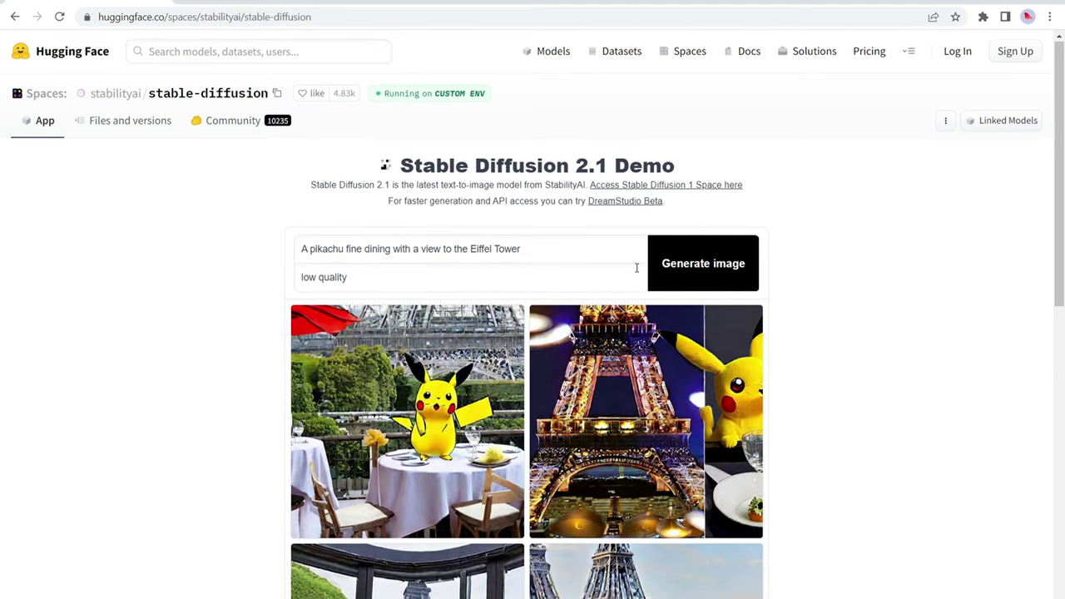
Step: Enlarge the bottom-right Pikachu image, bring up its context menu, then close the preview
{"action": "scroll", "coordinate": [641, 269], "scroll_direction": "down", "scroll_amount": 2}
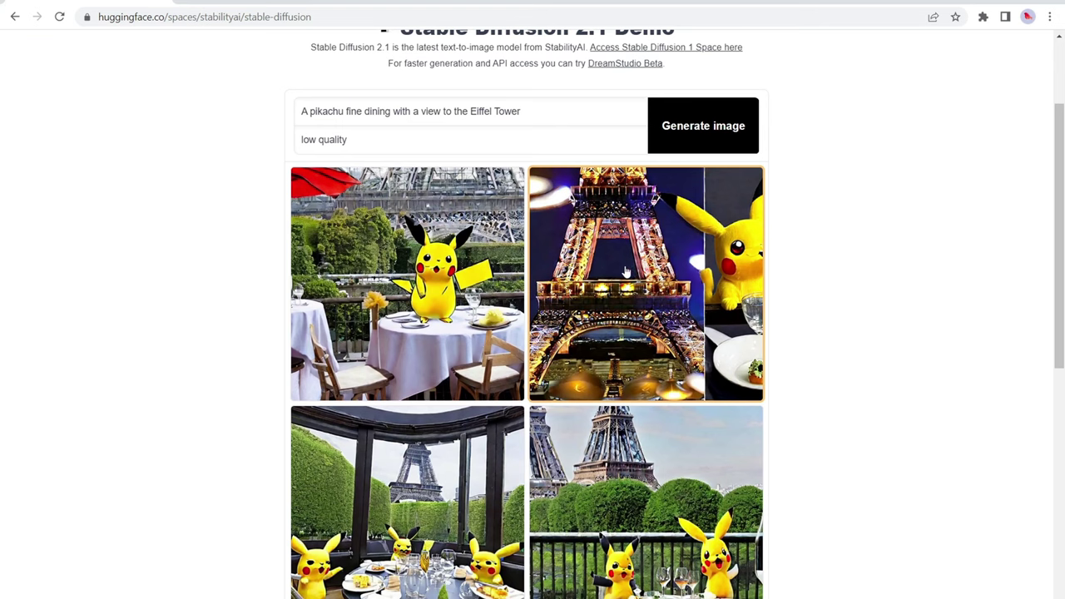
{"action": "scroll", "coordinate": [616, 266], "scroll_direction": "down", "scroll_amount": 2}
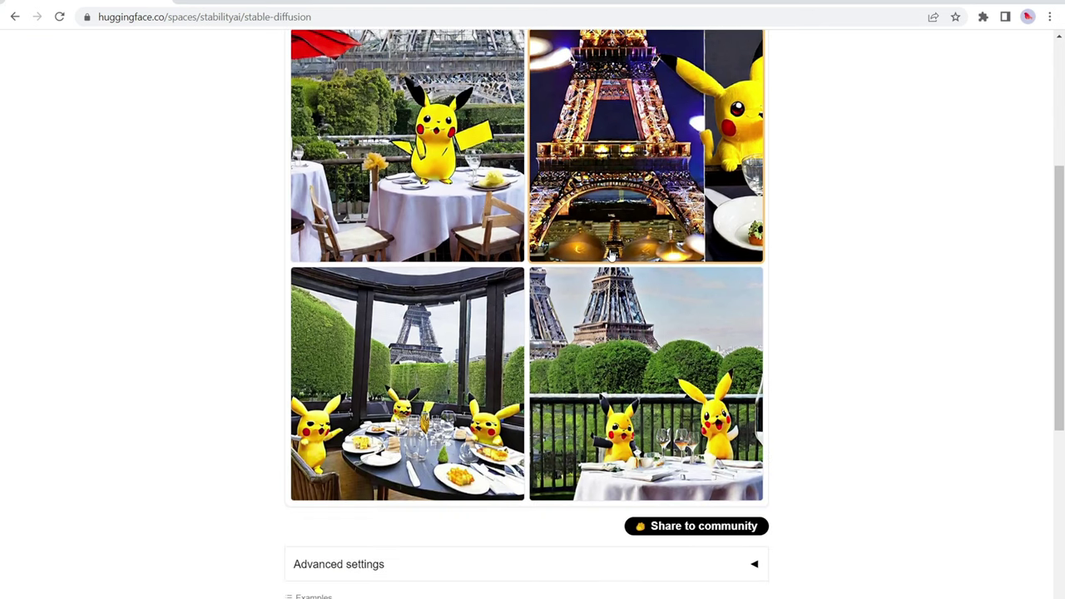
{"action": "left_click", "coordinate": [646, 368]}
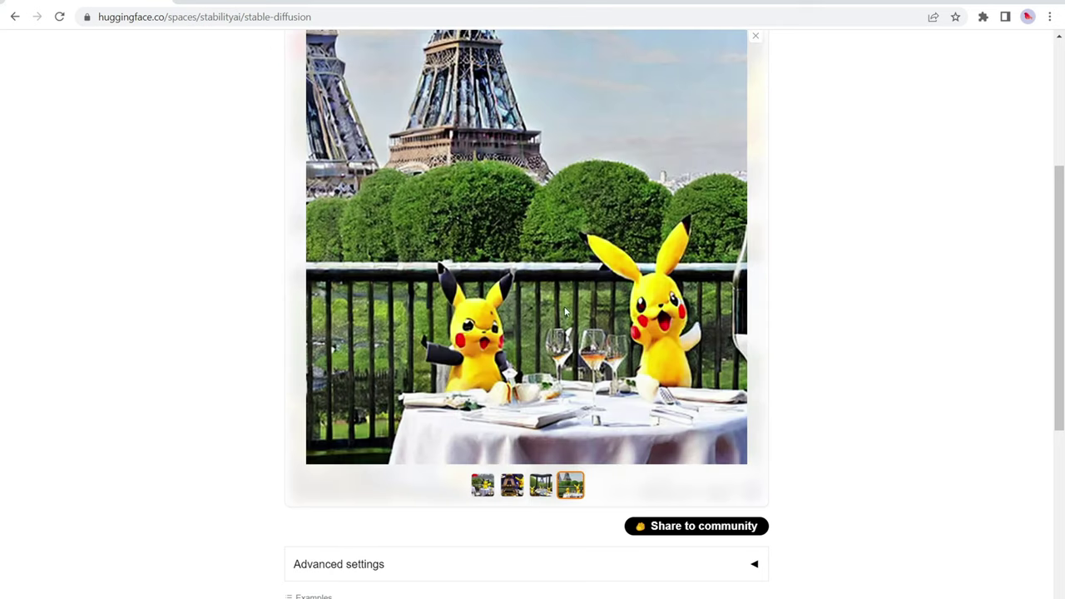
{"action": "scroll", "coordinate": [583, 265], "scroll_direction": "up", "scroll_amount": 2}
{"action": "right_click", "coordinate": [510, 254]}
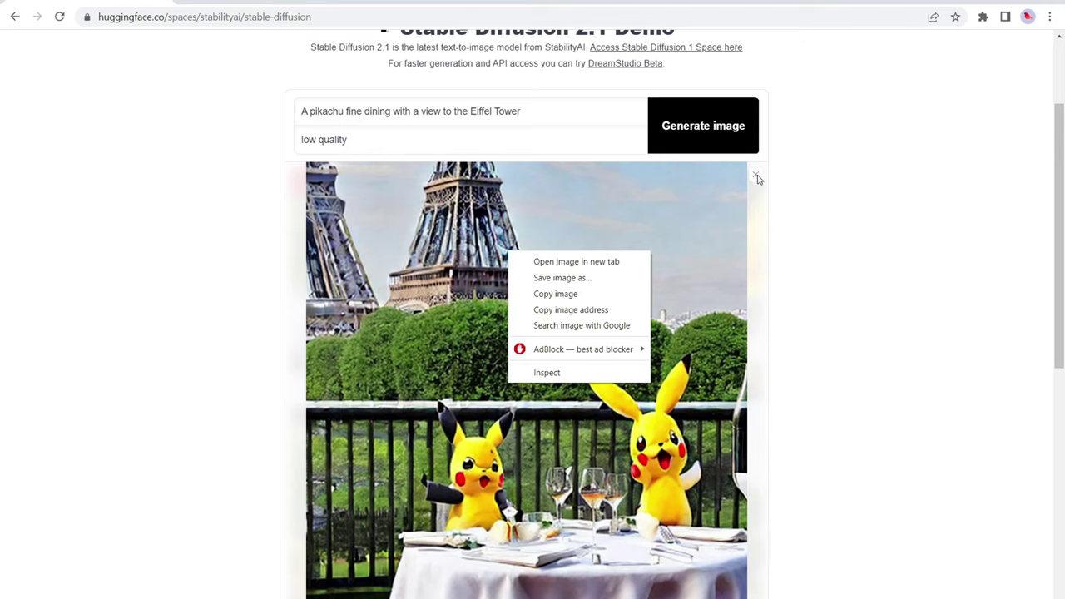
{"action": "left_click", "coordinate": [756, 177]}
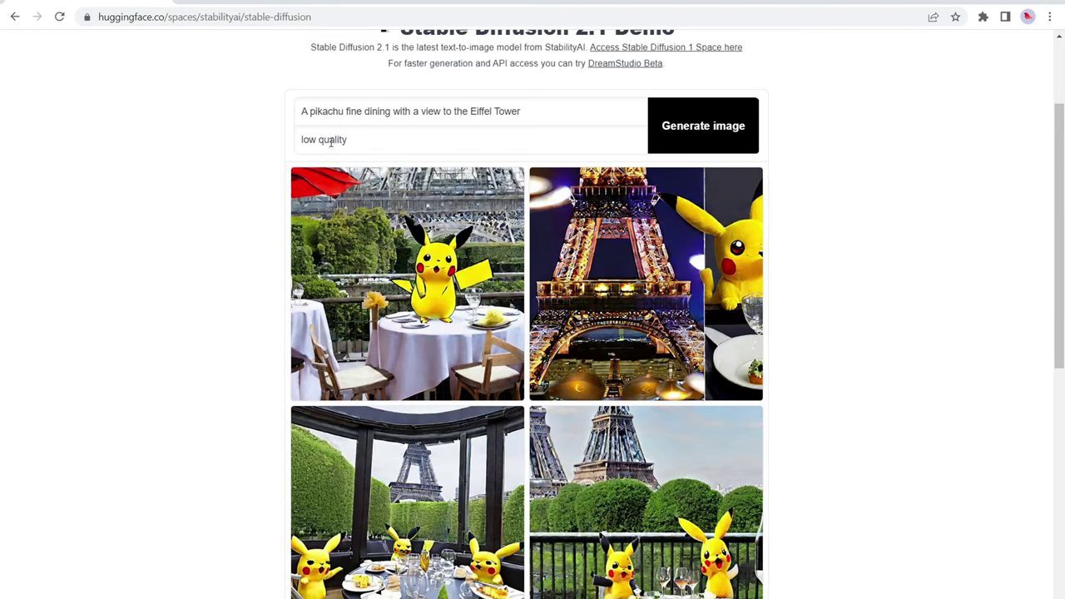
{"action": "scroll", "coordinate": [332, 141], "scroll_direction": "up", "scroll_amount": 1}
Step: Change the negative prompt from 'low' to 'high quality', then preview the bottom-left Pikachu image
{"action": "left_click", "coordinate": [317, 213]}
{"action": "key", "text": "BackSpace"}
{"action": "key", "text": "BackSpace"}
{"action": "key", "text": "BackSpace"}
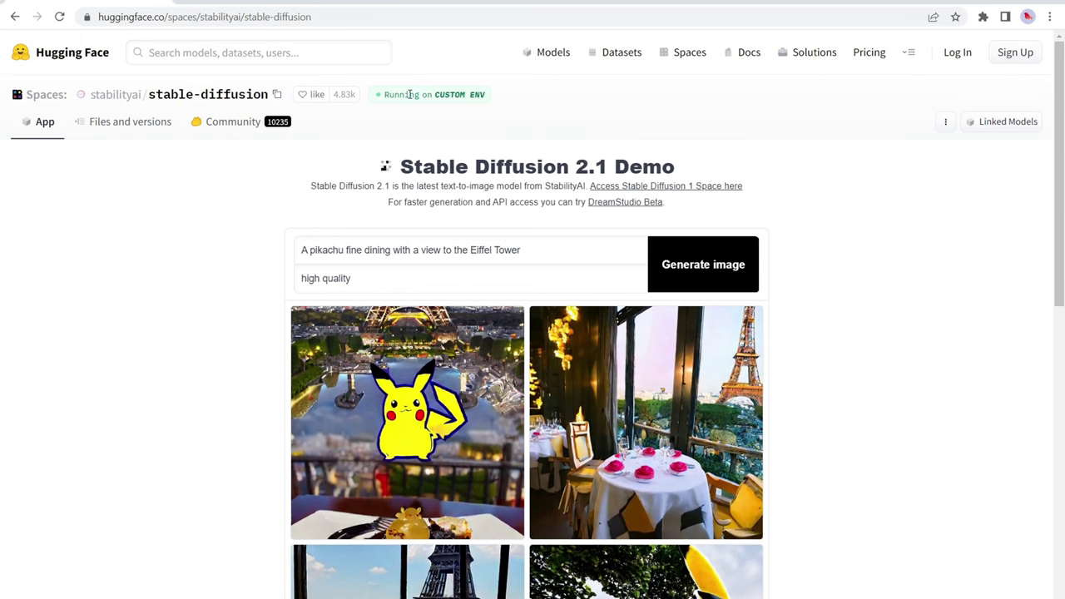
{"action": "scroll", "coordinate": [410, 94], "scroll_direction": "down", "scroll_amount": 3}
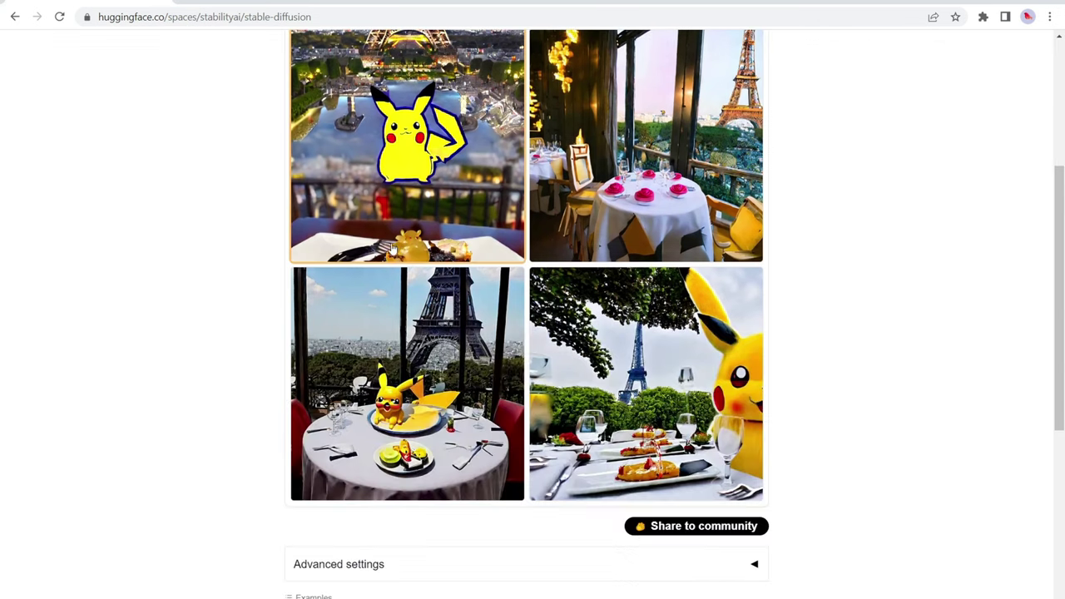
{"action": "left_click", "coordinate": [420, 308]}
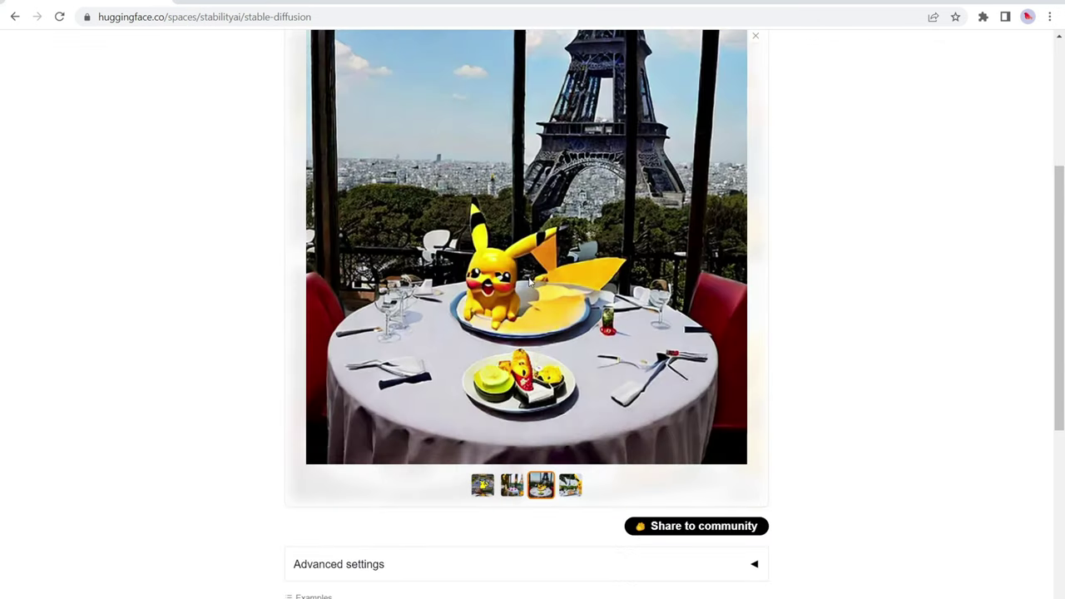
{"action": "scroll", "coordinate": [532, 282], "scroll_direction": "up", "scroll_amount": 2}
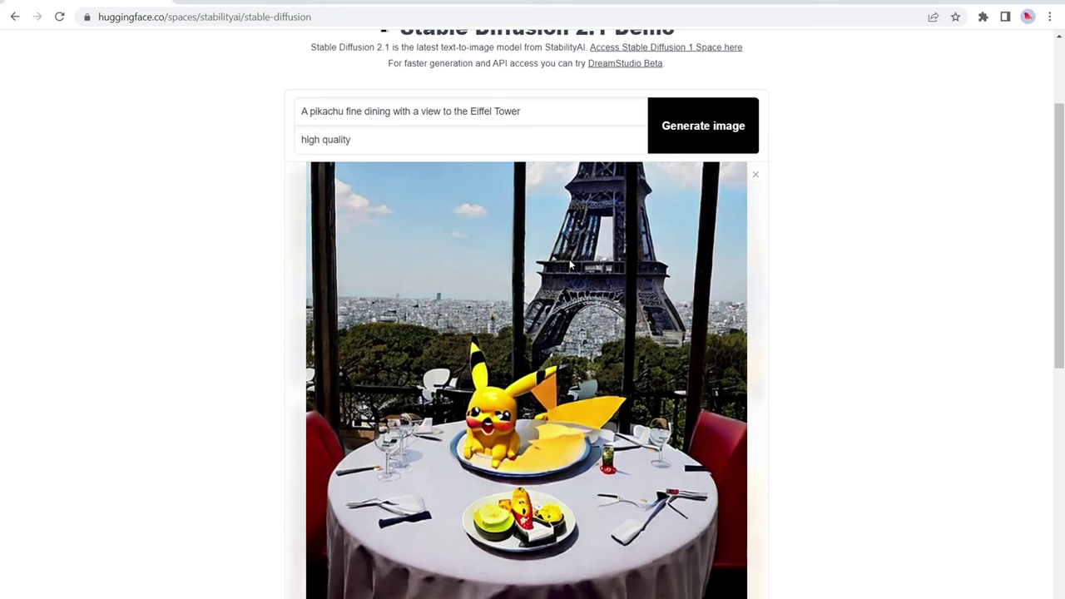
{"action": "left_click", "coordinate": [759, 178]}
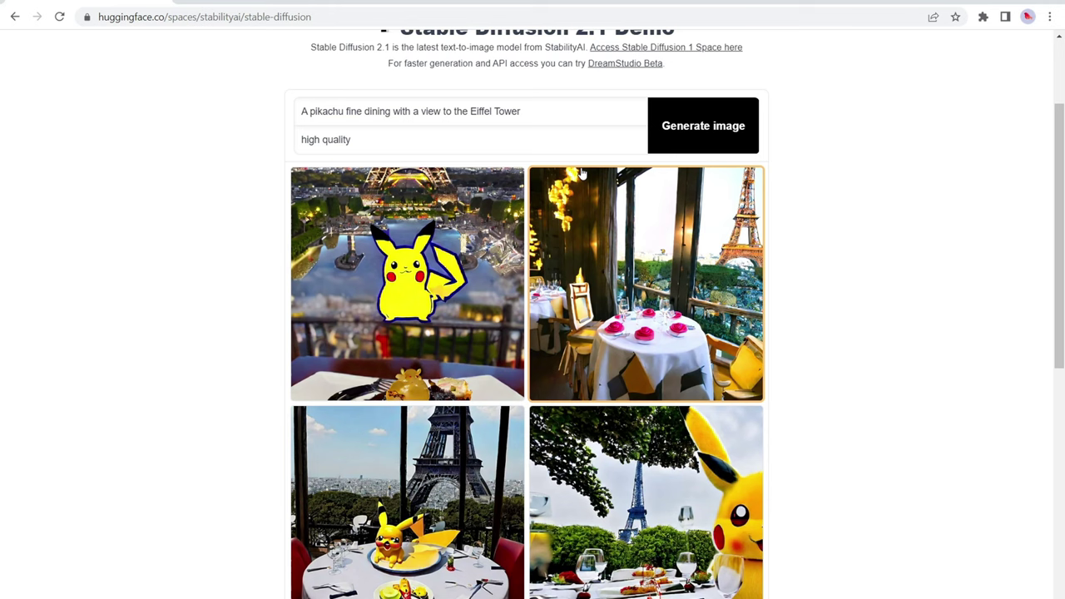
{"action": "scroll", "coordinate": [582, 173], "scroll_direction": "up", "scroll_amount": 2}
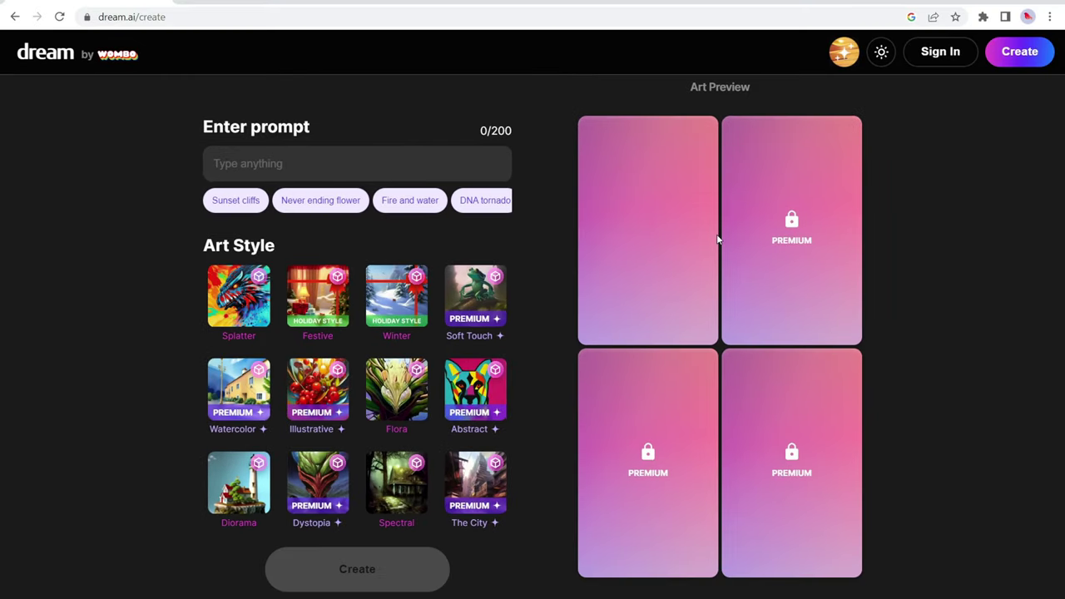
{"action": "left_click", "coordinate": [790, 227]}
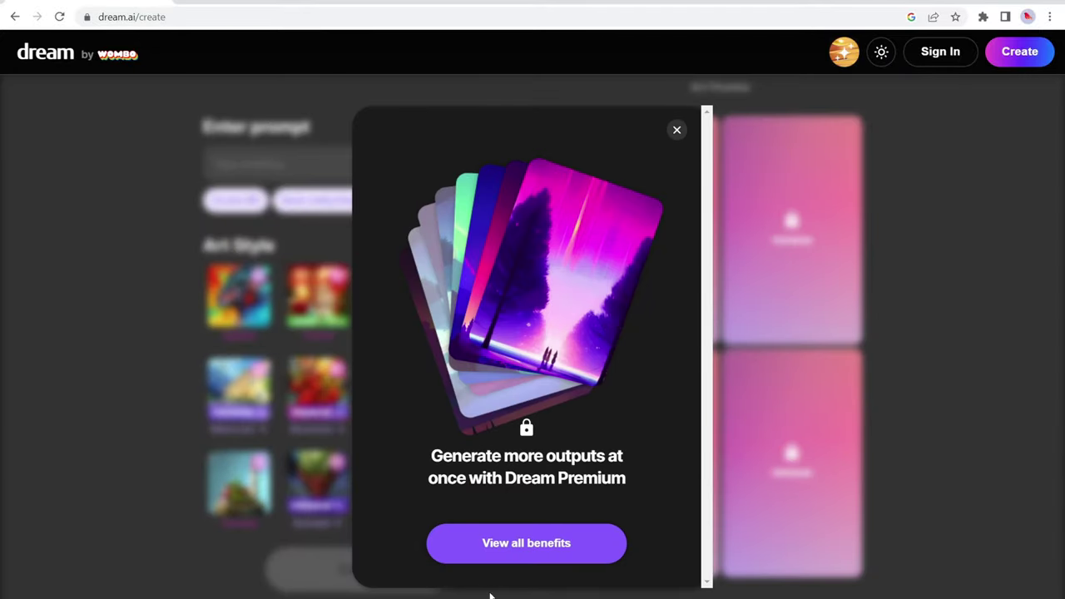
{"action": "left_click", "coordinate": [523, 546]}
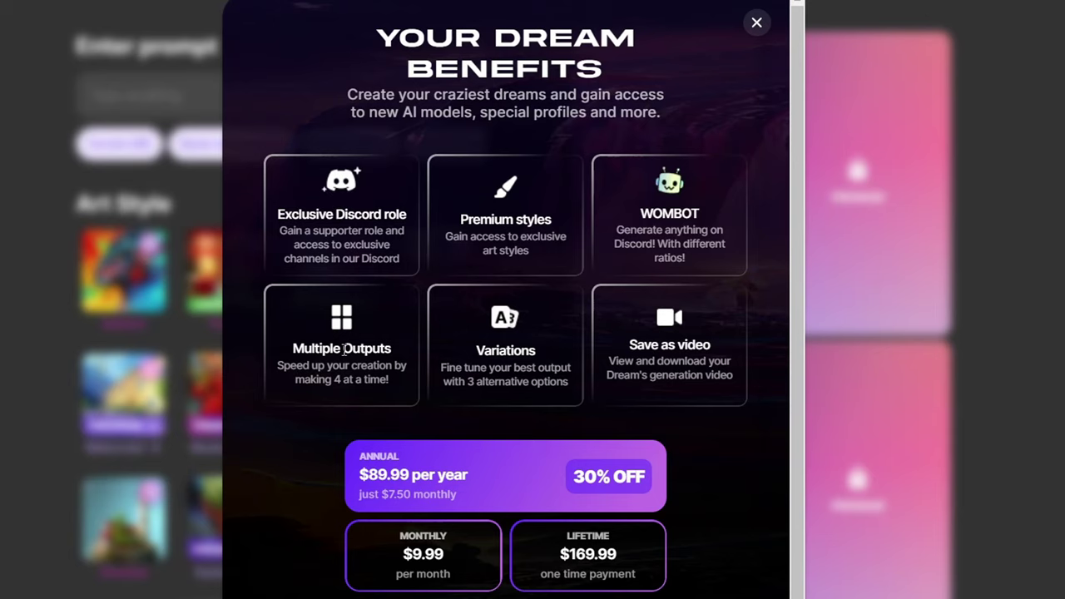
{"action": "left_click", "coordinate": [757, 23]}
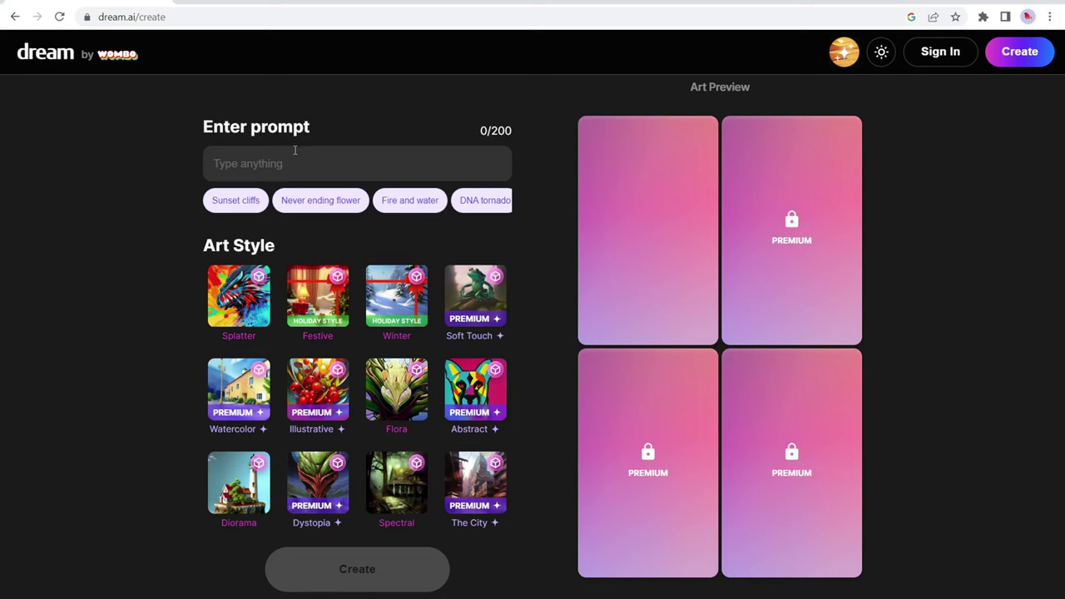
Step: Generate a Diorama-style artwork from the prompt 'fire and water tornado'
{"action": "left_click", "coordinate": [293, 152]}
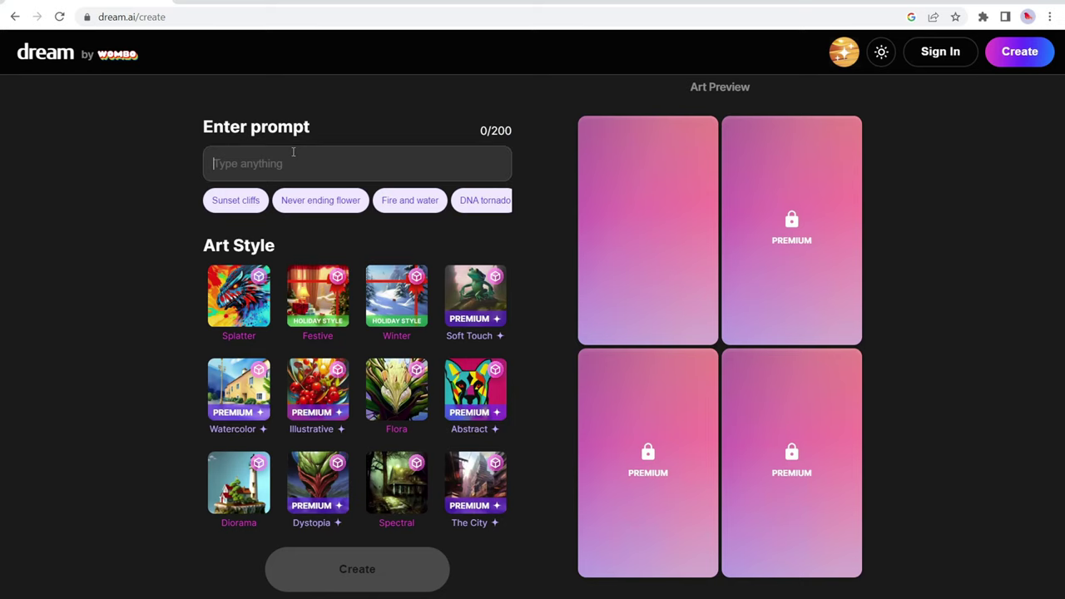
{"action": "type", "text": "fire and water tor"}
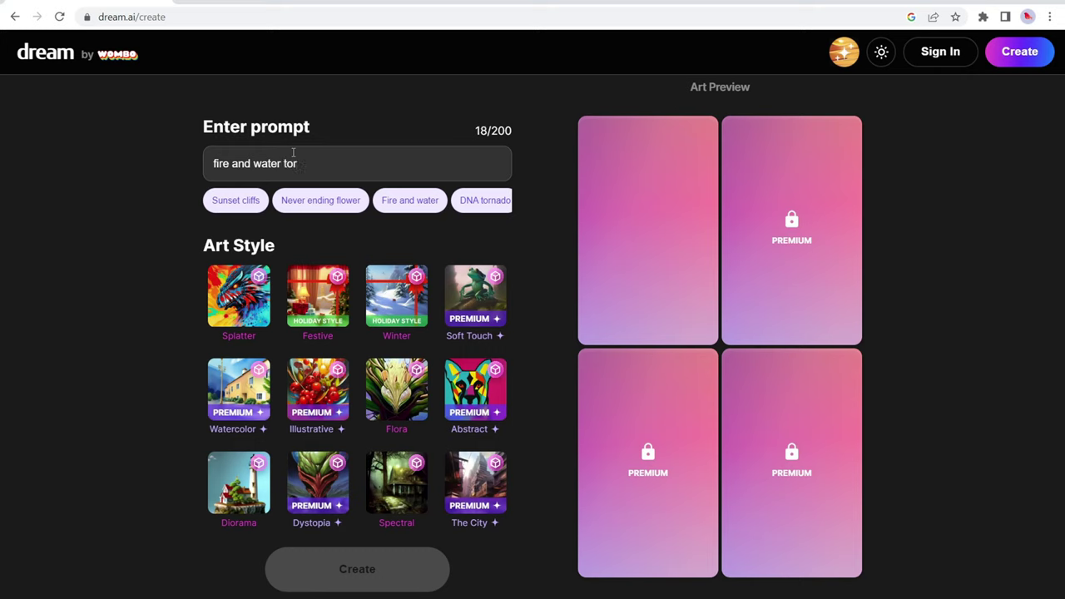
{"action": "type", "text": "nado"}
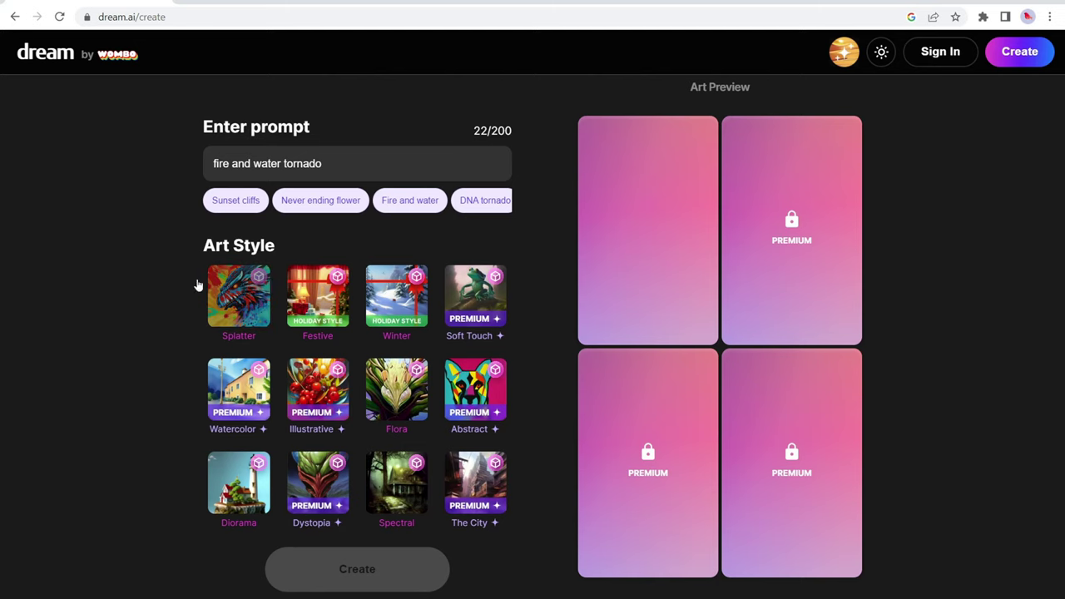
{"action": "left_click", "coordinate": [232, 310]}
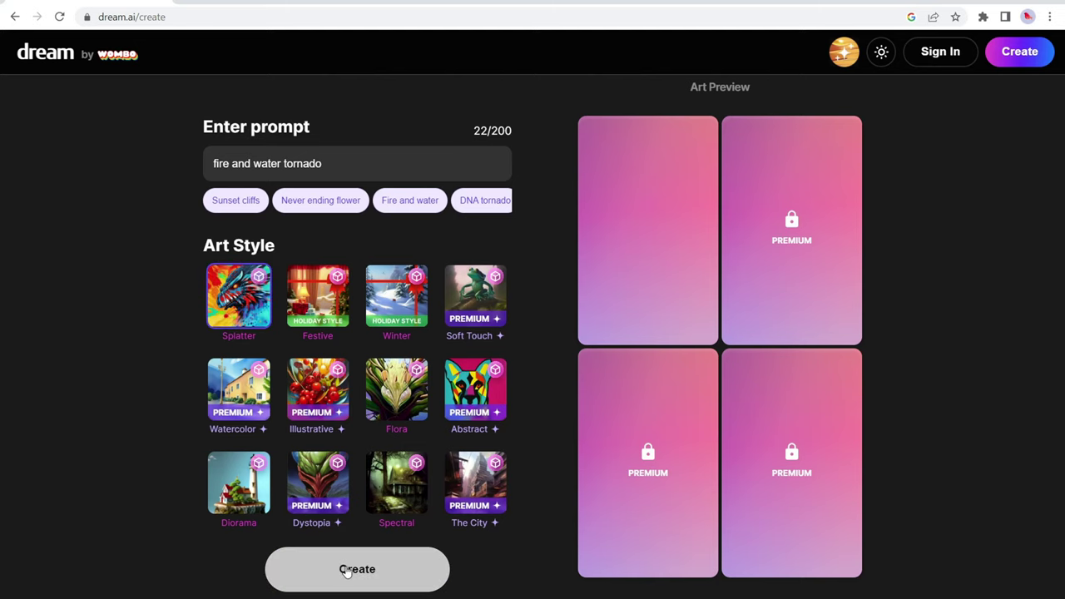
{"action": "left_click", "coordinate": [238, 496]}
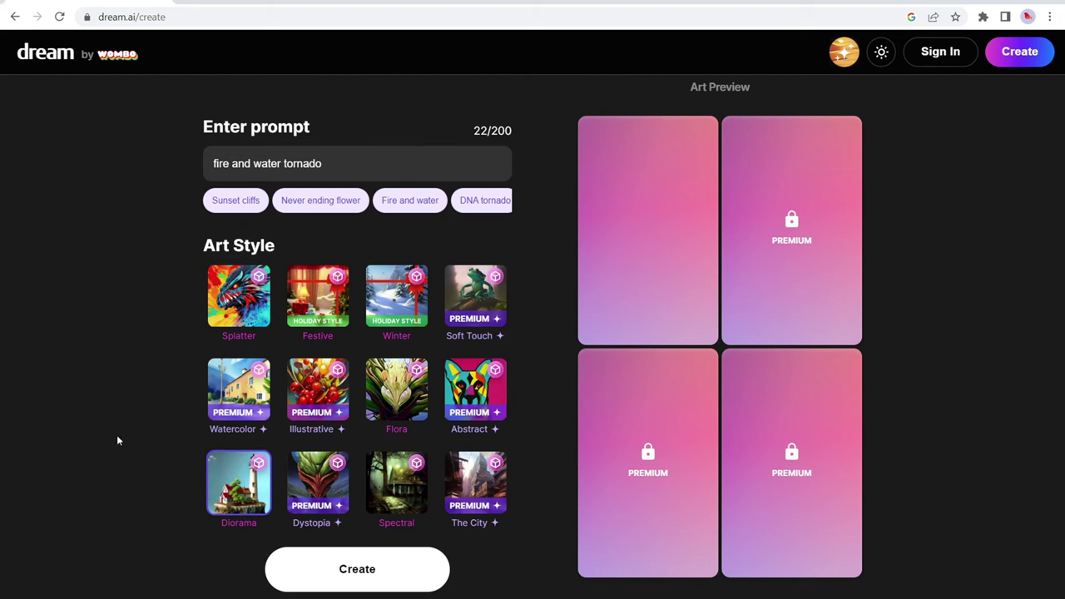
{"action": "left_click", "coordinate": [364, 571]}
{"action": "scroll", "coordinate": [364, 571], "scroll_direction": "down", "scroll_amount": 5}
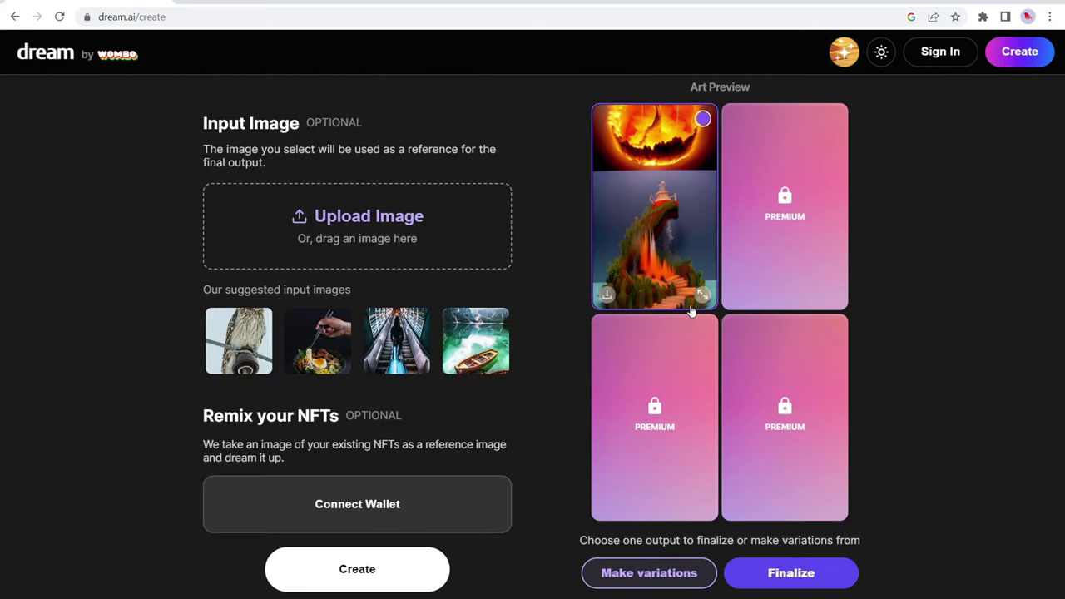
Step: View the fire and water tornado artwork enlarged, close it, and highlight the Input Image heading
{"action": "left_click", "coordinate": [701, 298]}
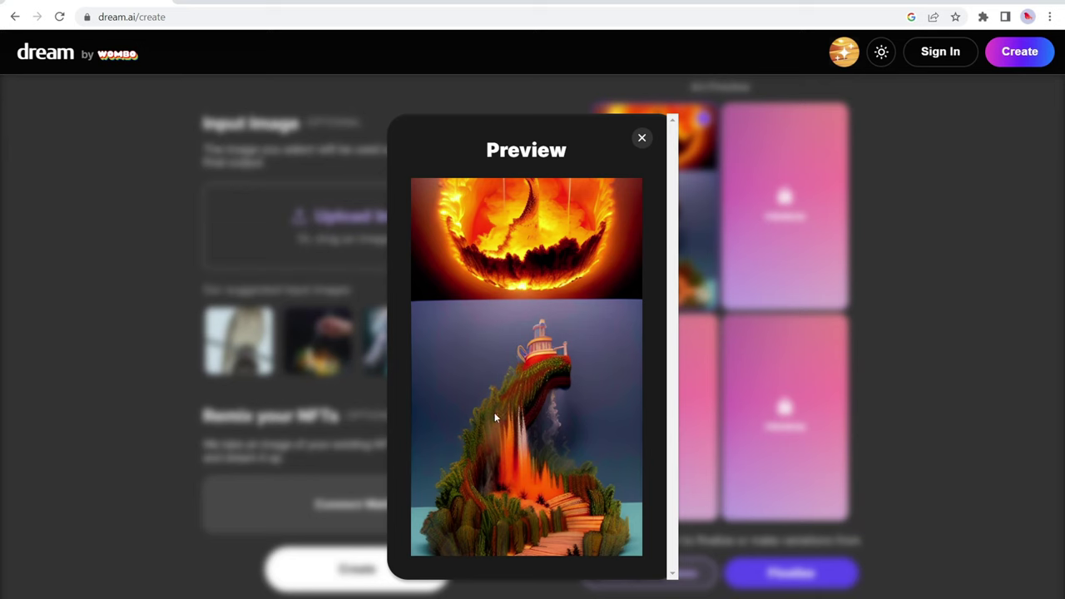
{"action": "left_click", "coordinate": [642, 139]}
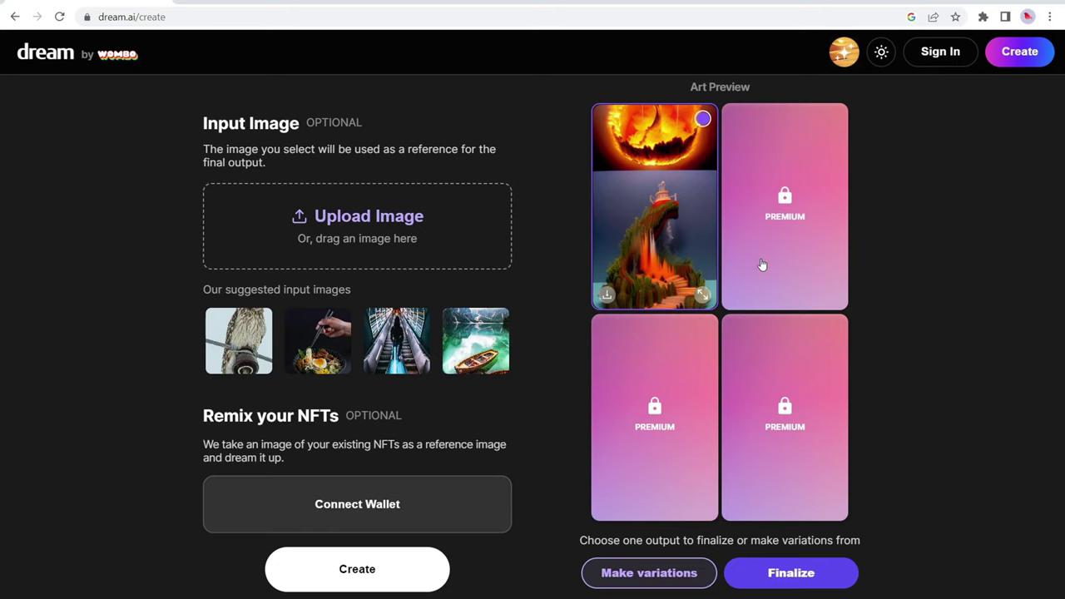
{"action": "left_click_drag", "start_coordinate": [215, 118], "coordinate": [294, 122]}
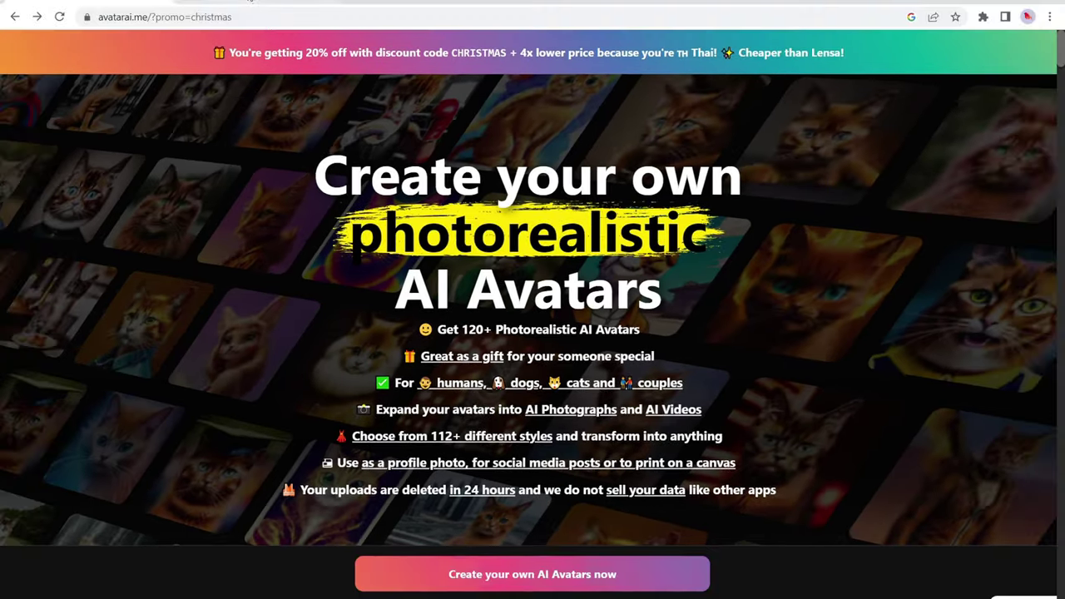
{"action": "left_click", "coordinate": [250, 2]}
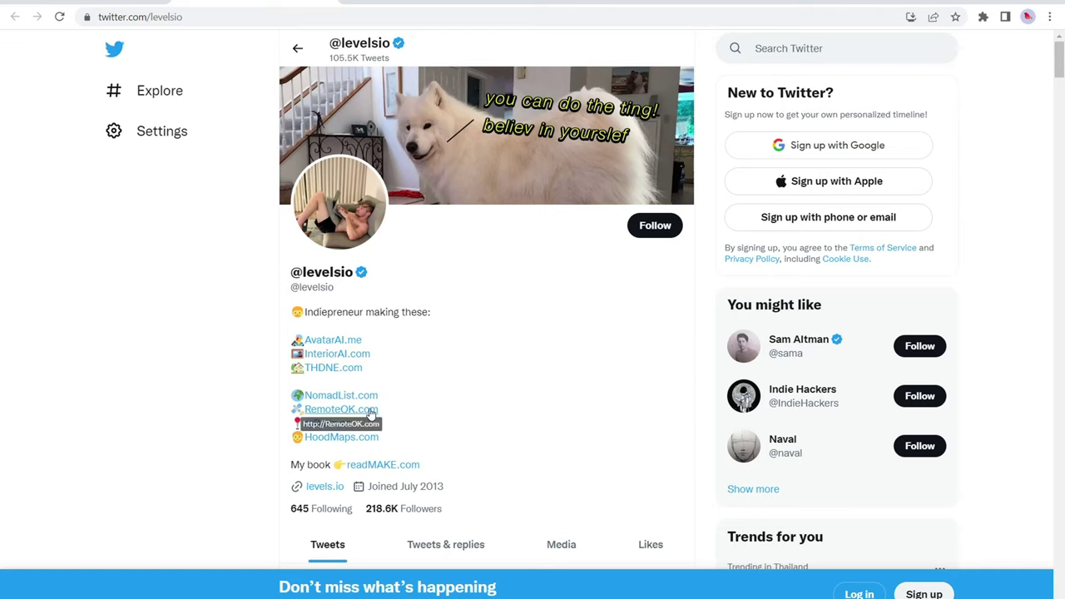
{"action": "left_click", "coordinate": [333, 340]}
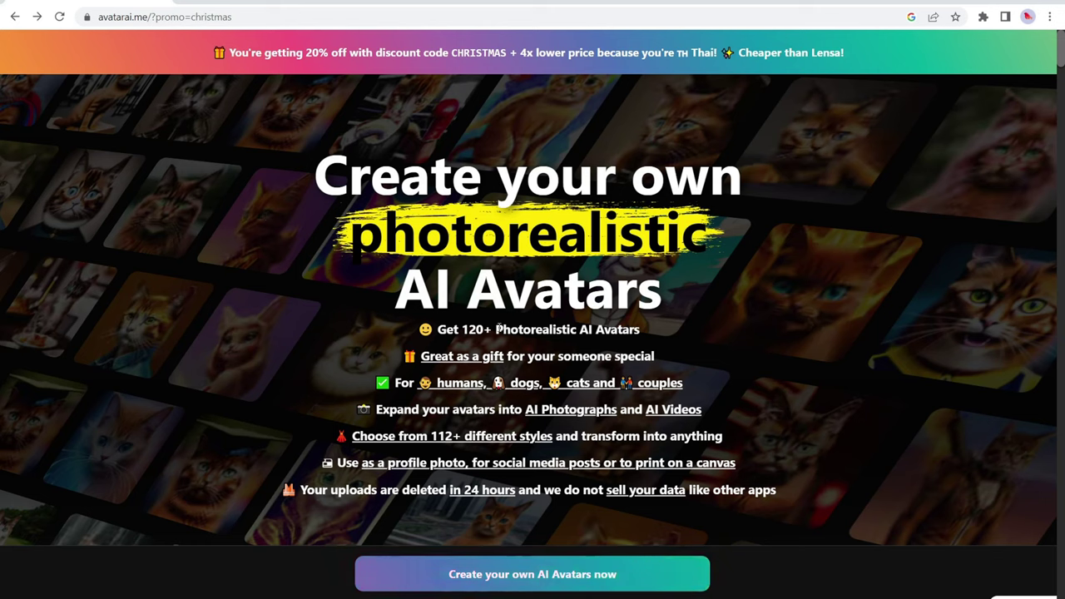
{"action": "double_click", "coordinate": [501, 329]}
{"action": "left_click", "coordinate": [633, 329], "text": "shift"}
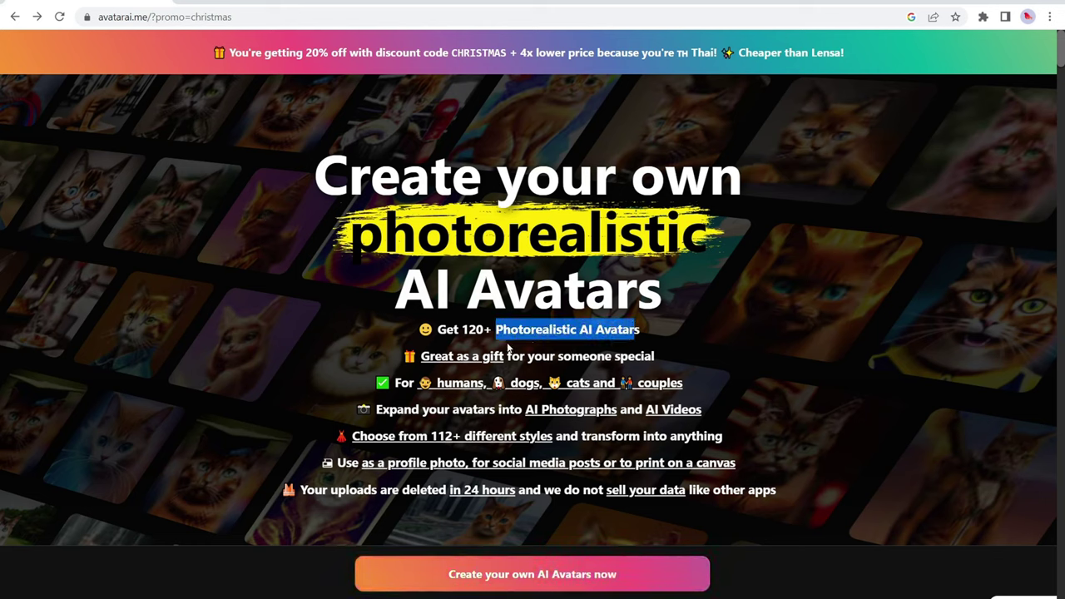
{"action": "left_click_drag", "start_coordinate": [527, 357], "coordinate": [573, 356]}
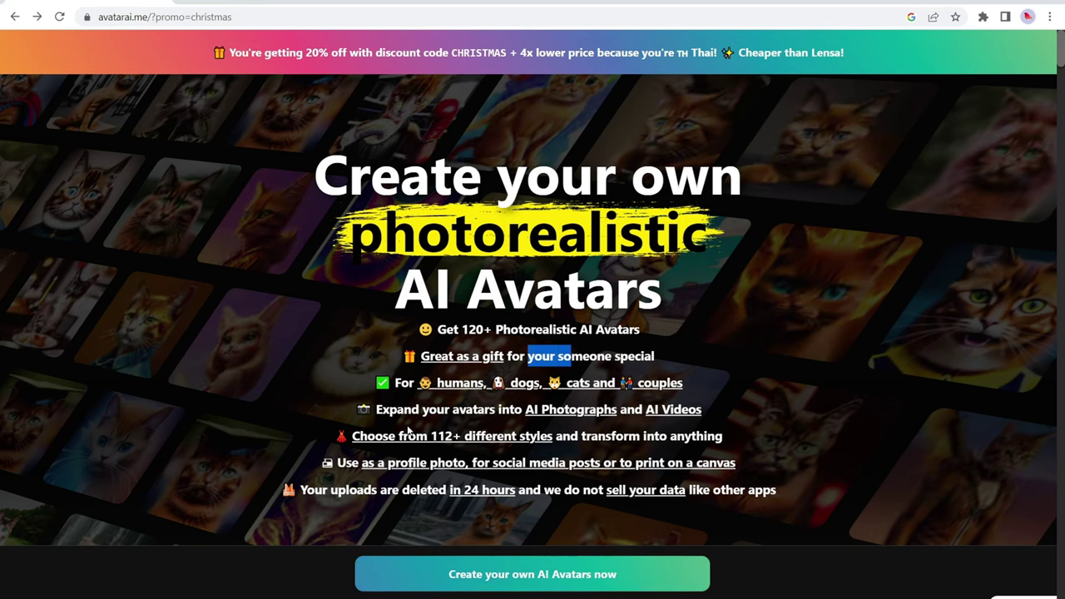
{"action": "scroll", "coordinate": [305, 303], "scroll_direction": "down", "scroll_amount": 8}
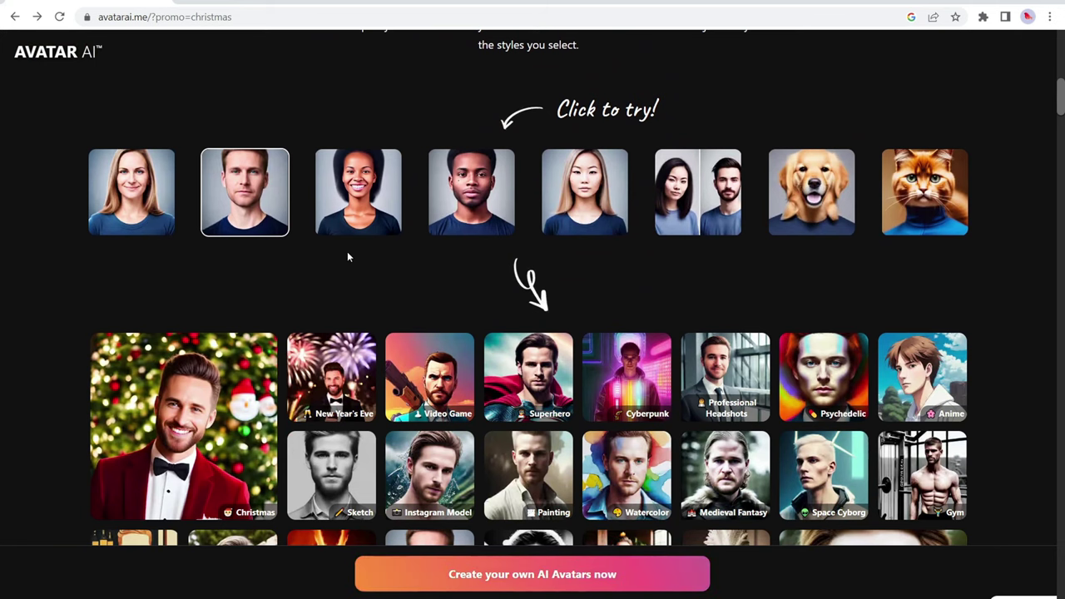
{"action": "scroll", "coordinate": [356, 245], "scroll_direction": "down", "scroll_amount": 2}
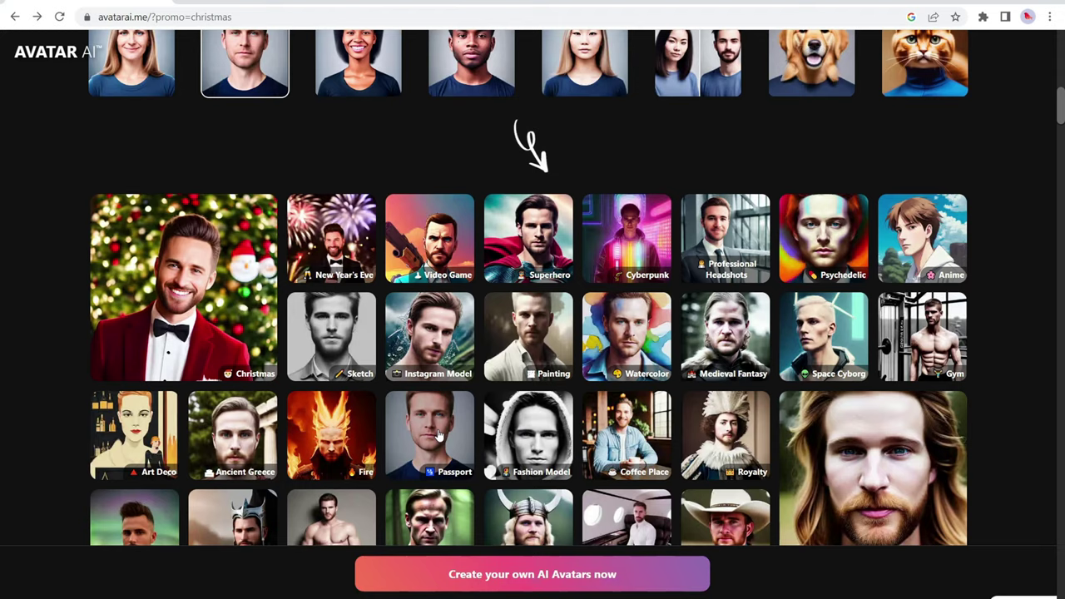
{"action": "scroll", "coordinate": [440, 433], "scroll_direction": "up", "scroll_amount": 6}
{"action": "scroll", "coordinate": [442, 430], "scroll_direction": "up", "scroll_amount": 5}
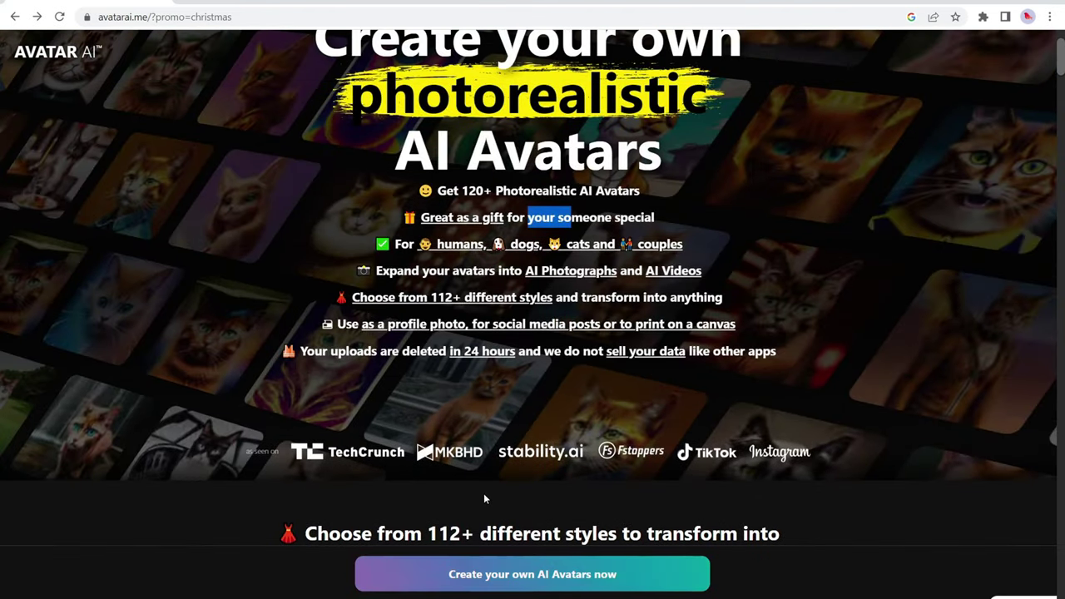
{"action": "left_click", "coordinate": [509, 588]}
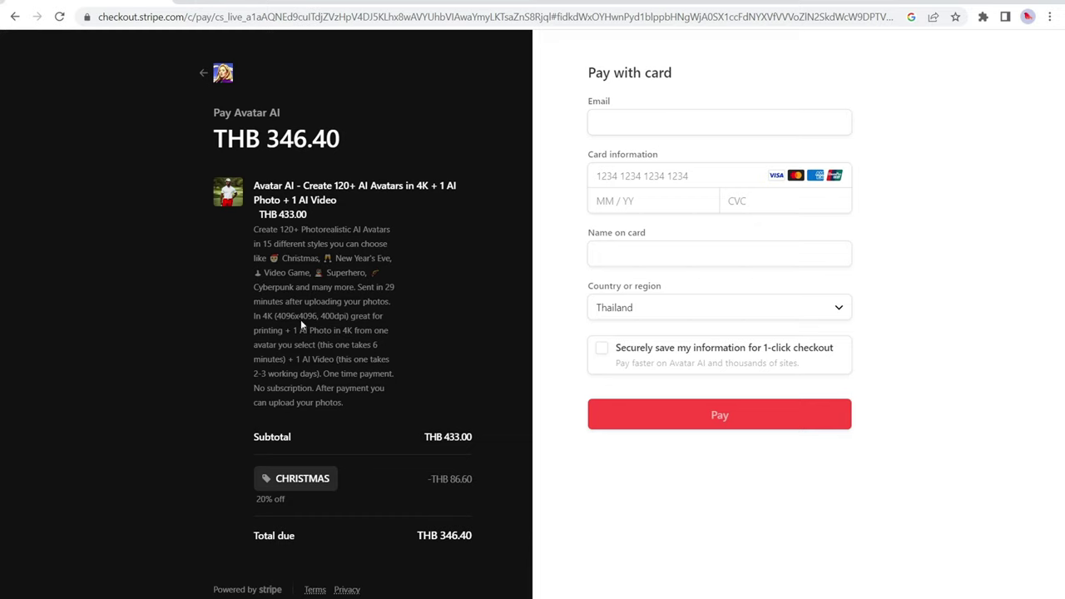
{"action": "left_click", "coordinate": [205, 73]}
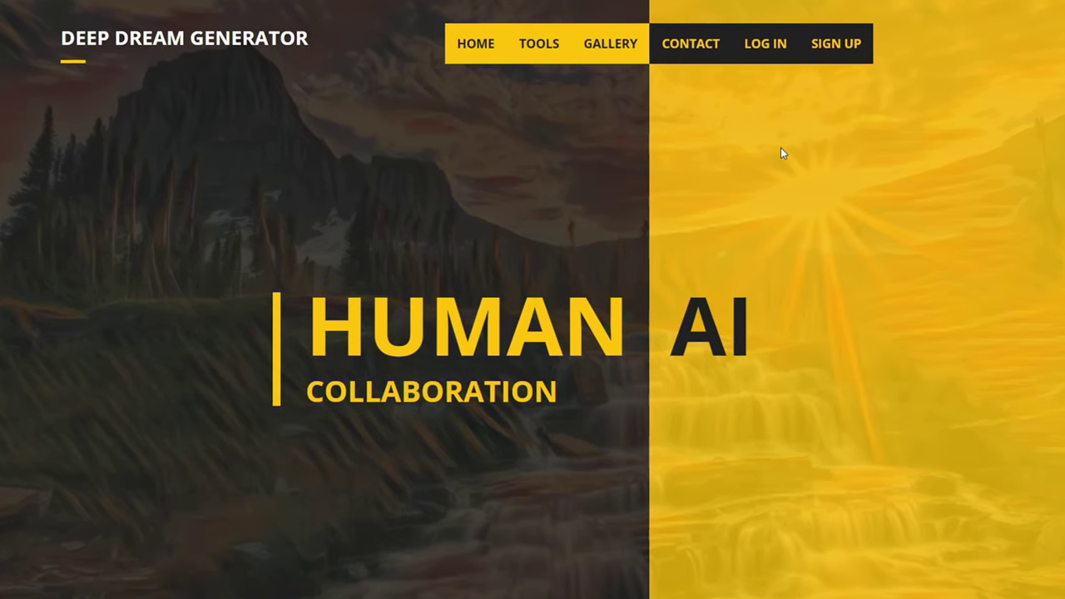
Step: Highlight the Text 2 Dream, Deep Style and Deep Dream tool headings and the psychedelic art phrase
{"action": "scroll", "coordinate": [570, 167], "scroll_direction": "down", "scroll_amount": 6}
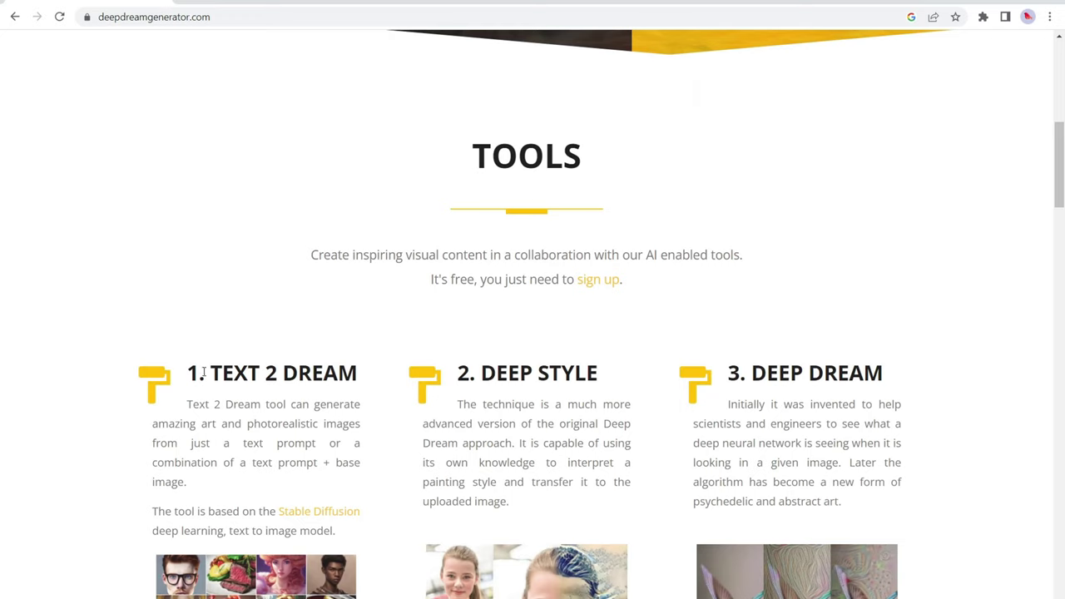
{"action": "left_click_drag", "start_coordinate": [204, 372], "coordinate": [337, 372]}
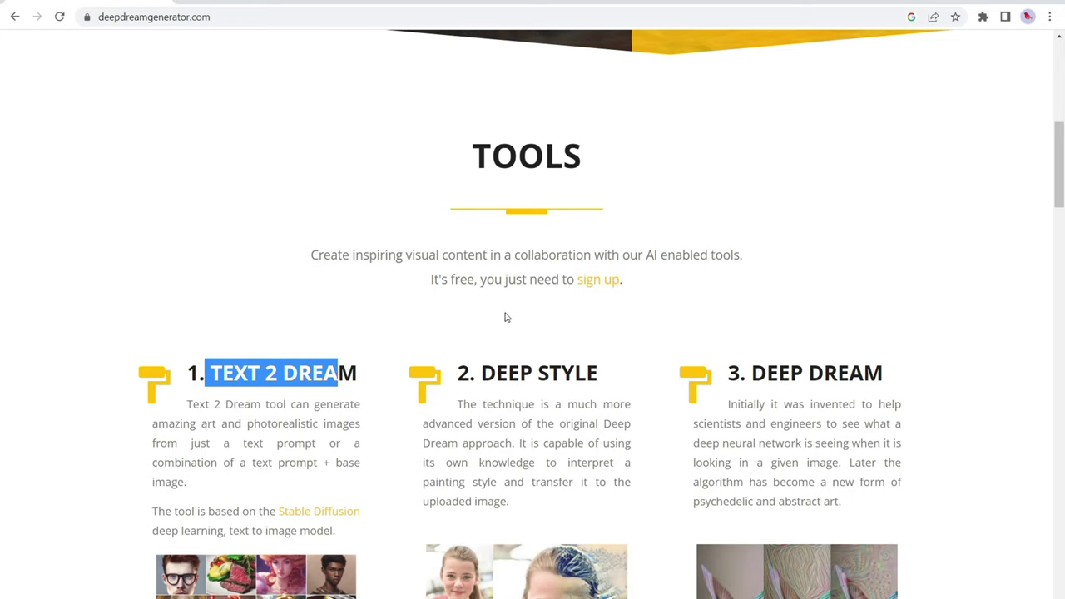
{"action": "left_click_drag", "start_coordinate": [483, 376], "coordinate": [574, 376]}
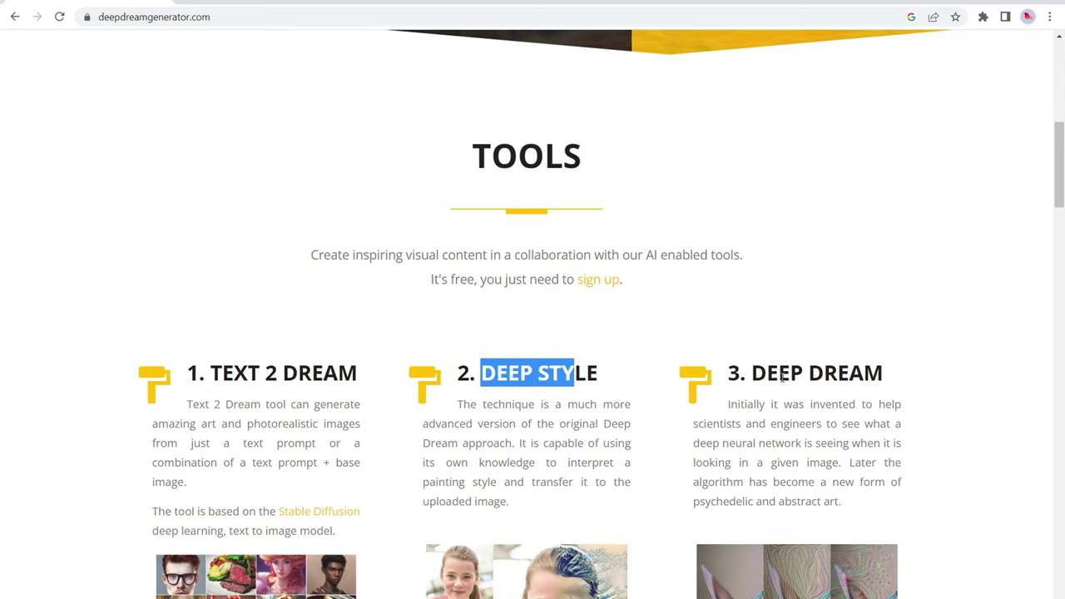
{"action": "left_click_drag", "start_coordinate": [763, 370], "coordinate": [849, 364]}
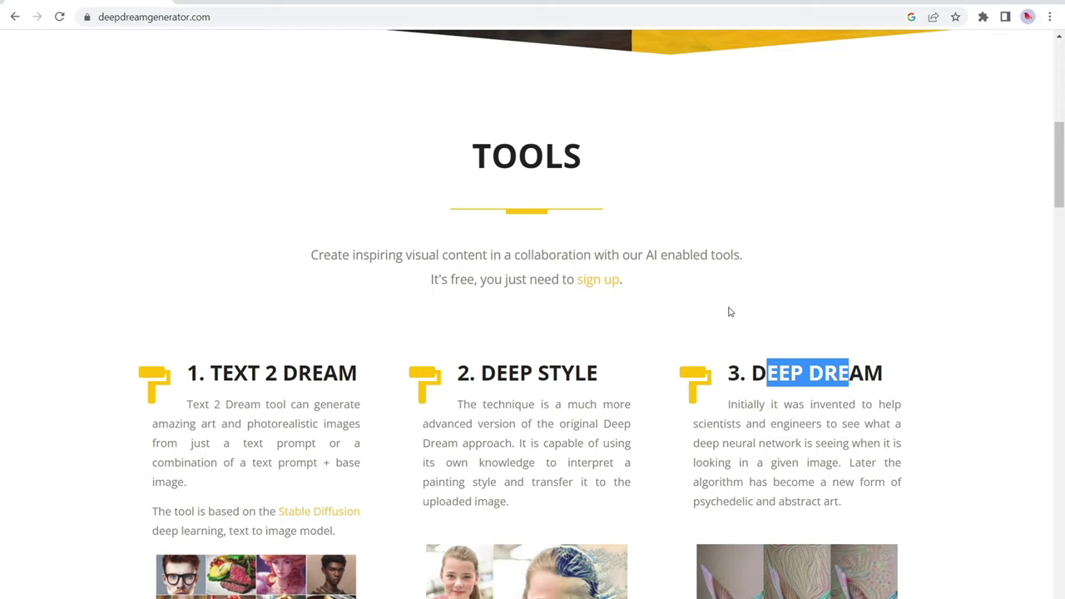
{"action": "left_click", "coordinate": [797, 371]}
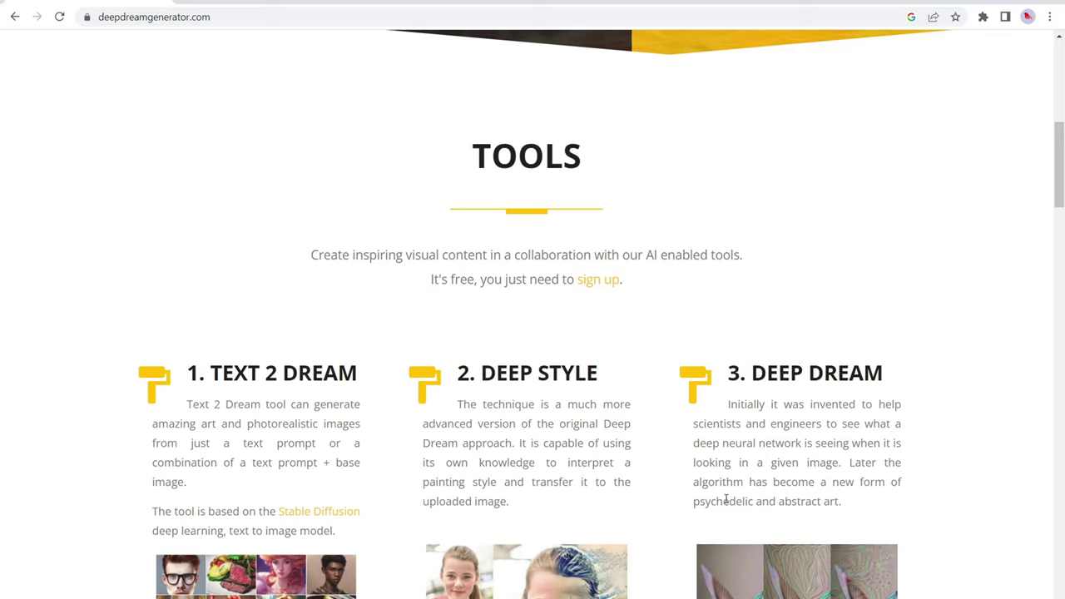
{"action": "left_click_drag", "start_coordinate": [710, 501], "coordinate": [807, 502]}
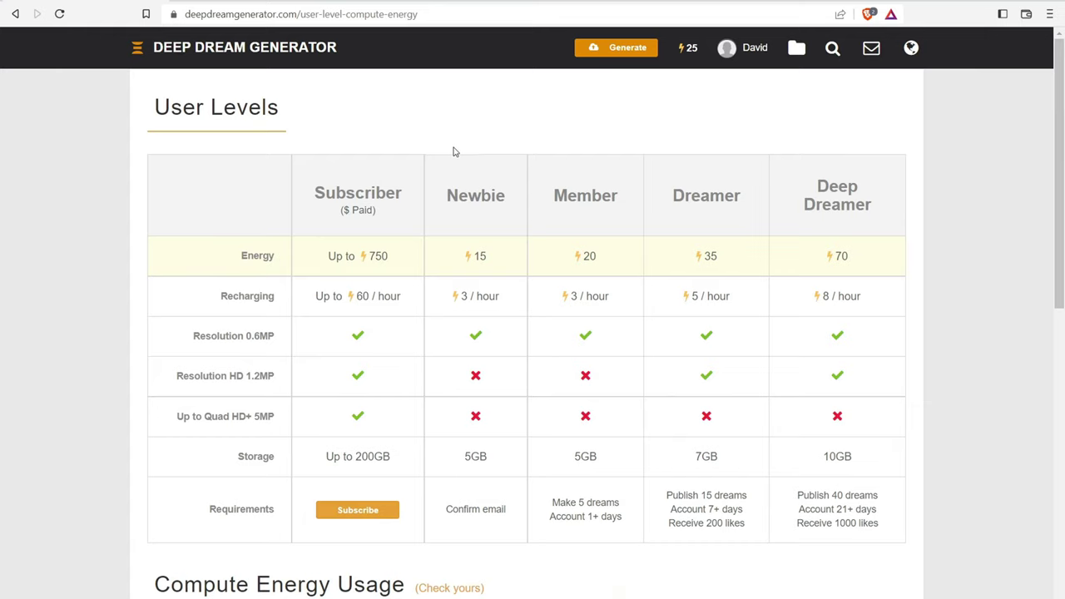
Step: Go to the compute energy and User Levels pages and highlight the Subscriber energy allowance
{"action": "left_click", "coordinate": [691, 47]}
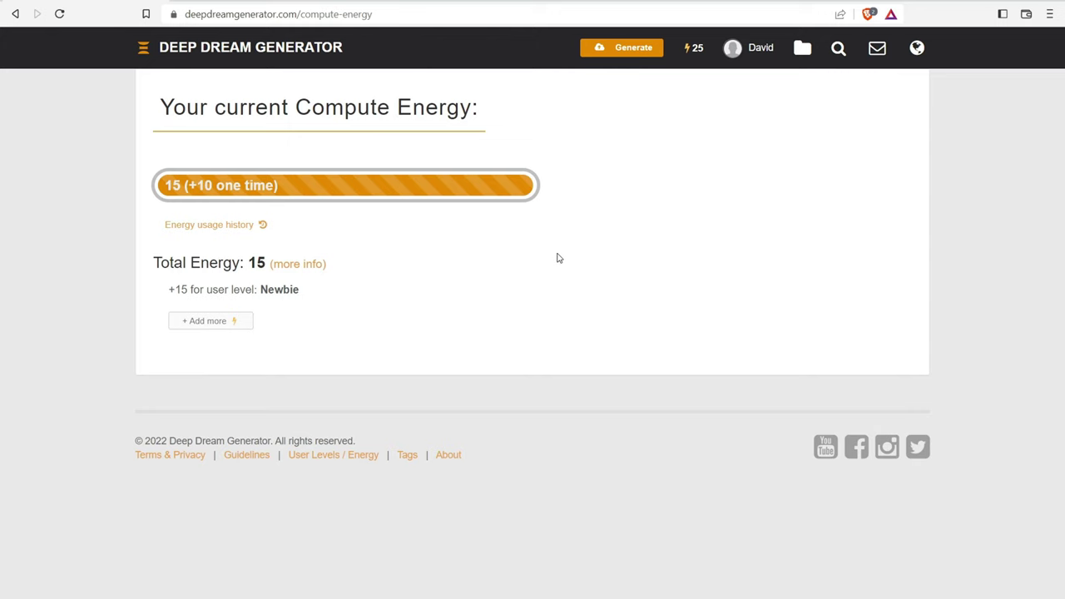
{"action": "left_click", "coordinate": [300, 268]}
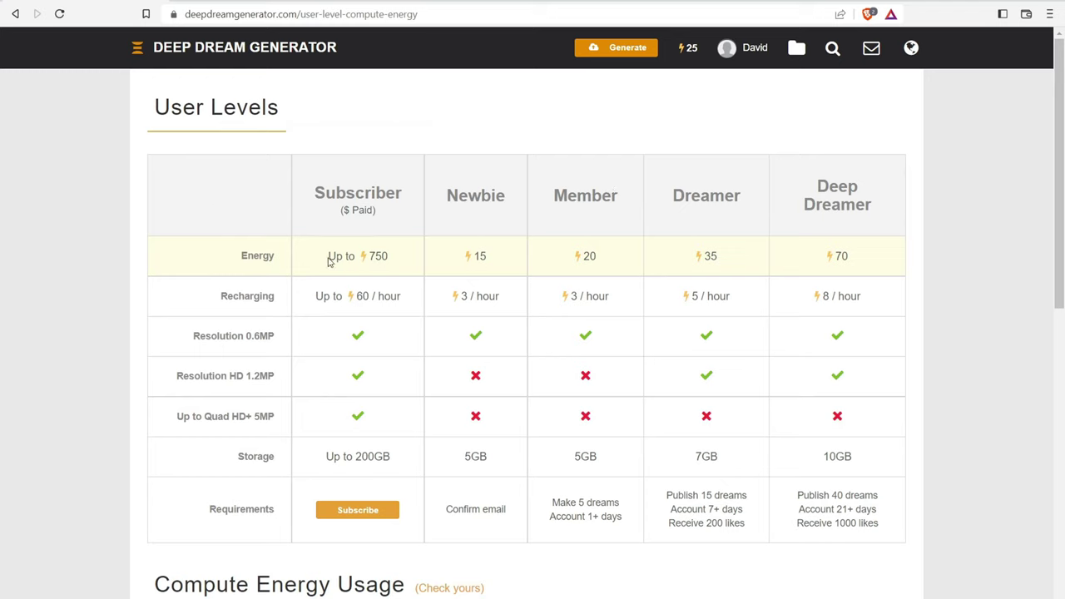
{"action": "left_click_drag", "start_coordinate": [329, 260], "coordinate": [408, 264]}
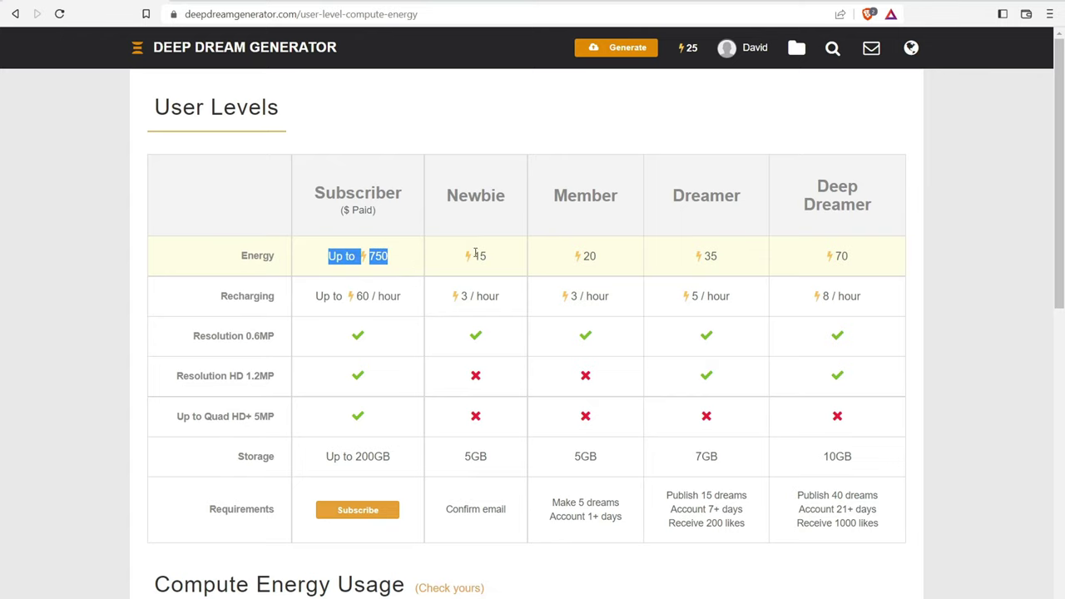
{"action": "scroll", "coordinate": [582, 277], "scroll_direction": "down", "scroll_amount": 2}
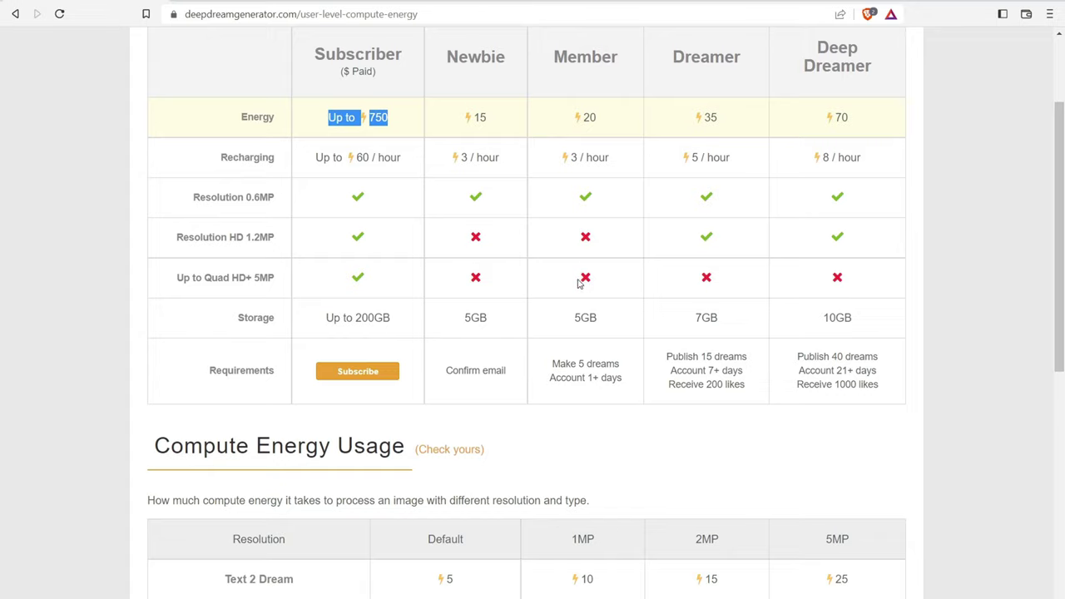
{"action": "scroll", "coordinate": [583, 282], "scroll_direction": "down", "scroll_amount": 4}
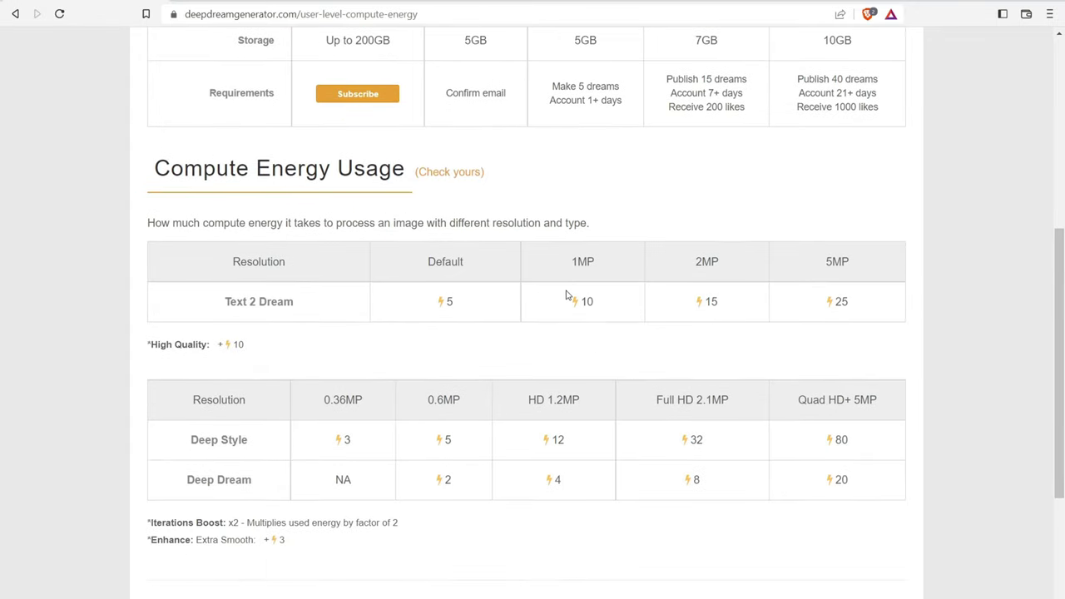
{"action": "scroll", "coordinate": [566, 295], "scroll_direction": "up", "scroll_amount": 6}
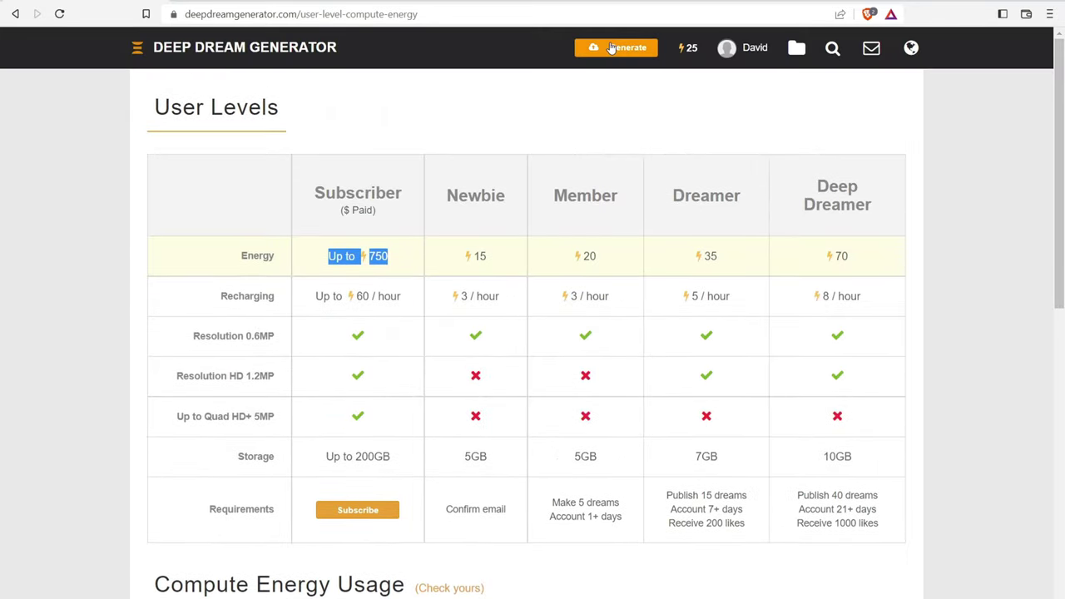
Step: Open the Text 2 Dream generator and leave upscaling at None after trying 1MP
{"action": "left_click", "coordinate": [617, 50]}
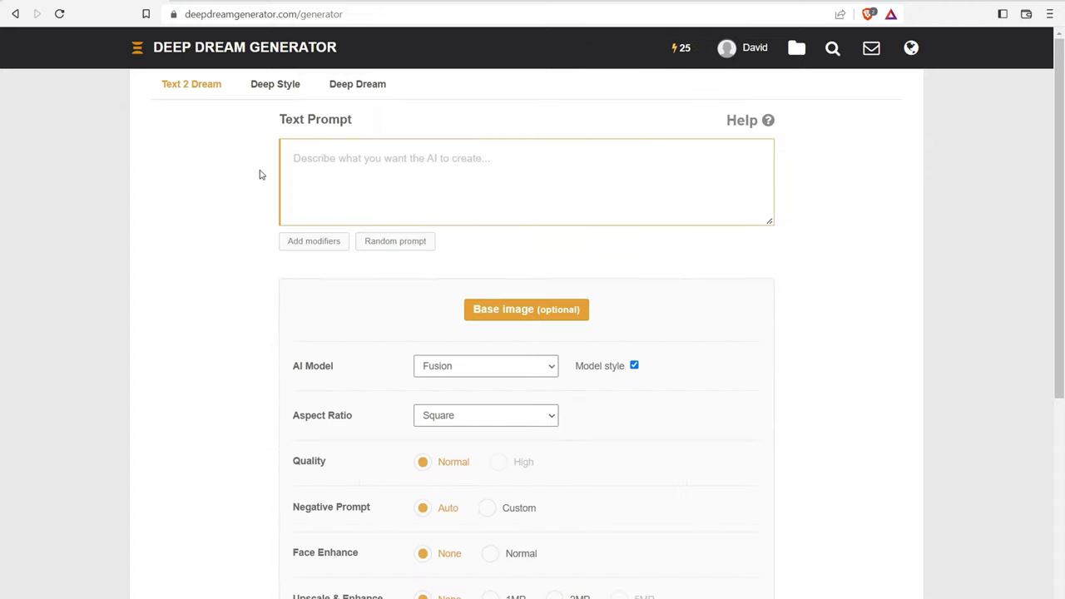
{"action": "scroll", "coordinate": [262, 171], "scroll_direction": "down", "scroll_amount": 2}
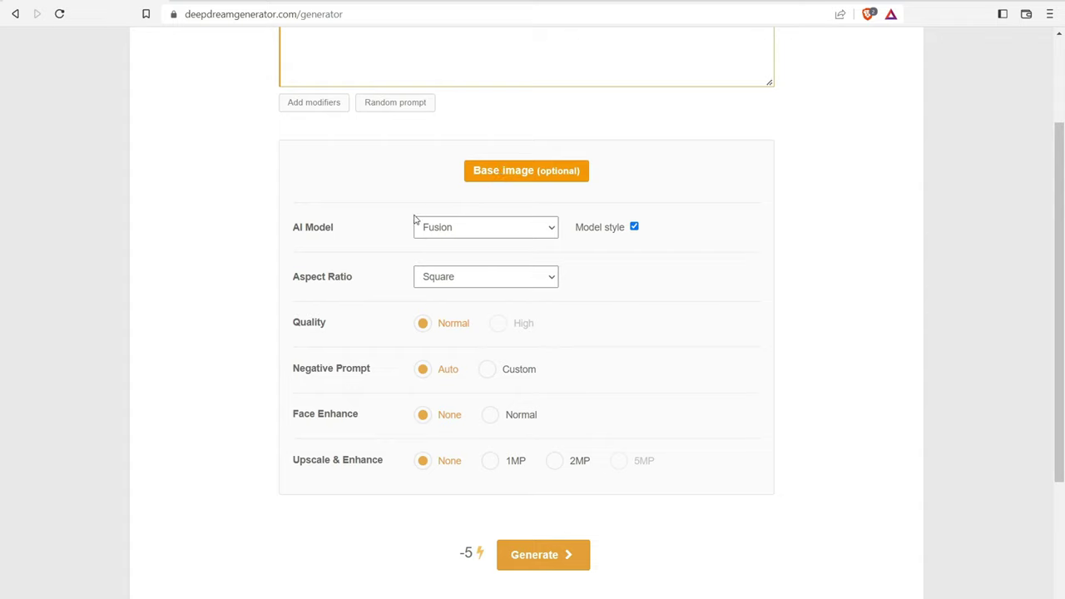
{"action": "left_click", "coordinate": [493, 464]}
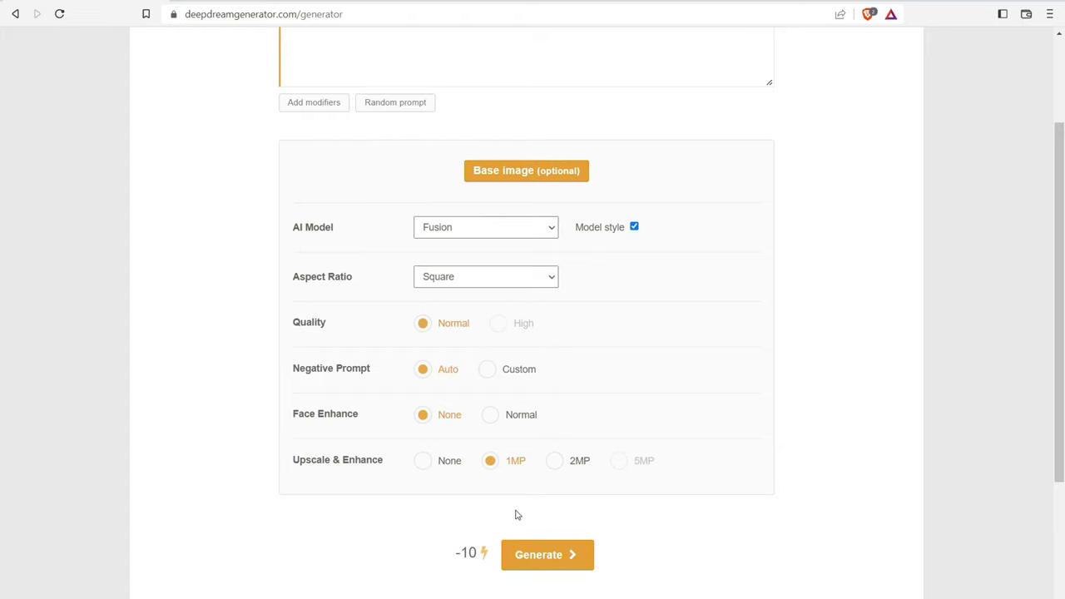
{"action": "left_click", "coordinate": [426, 464]}
Step: Enter the prompt 'cup of hot coffee in the mountains'
{"action": "scroll", "coordinate": [383, 487], "scroll_direction": "up", "scroll_amount": 2}
{"action": "left_click", "coordinate": [344, 171]}
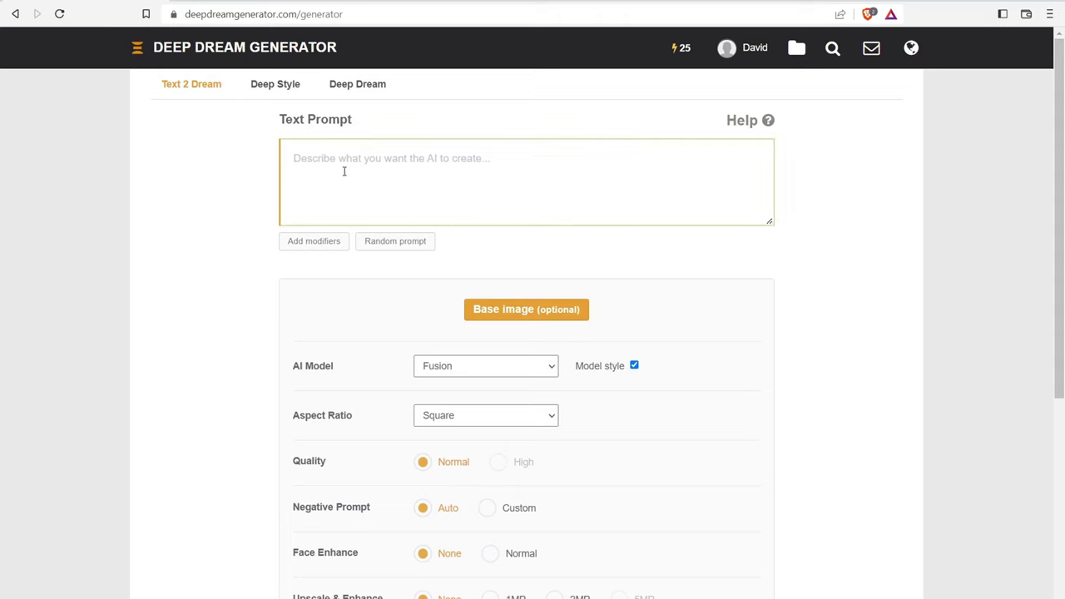
{"action": "type", "text": "cup of h"}
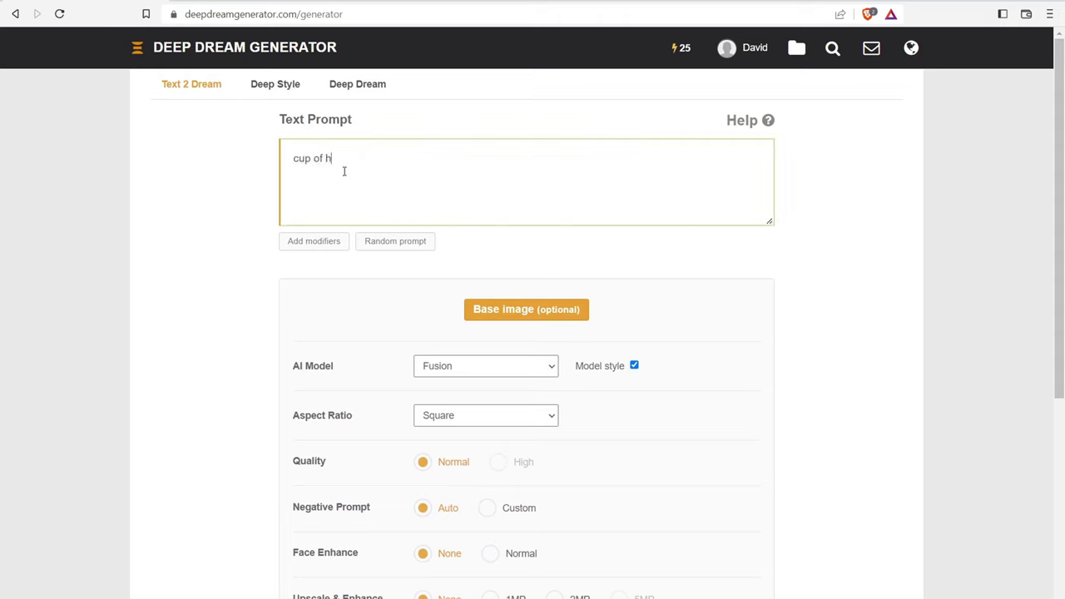
{"action": "type", "text": "ot coffee in the mountains"}
{"action": "scroll", "coordinate": [394, 385], "scroll_direction": "down", "scroll_amount": 5}
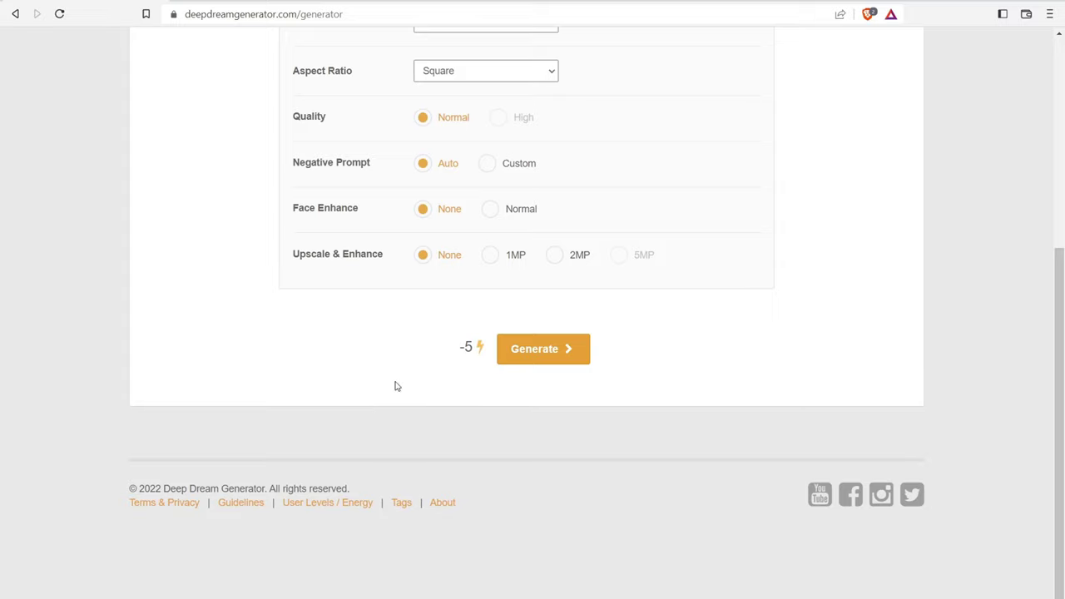
Step: Generate the mountain coffee-cup image and bring up its save and copy options
{"action": "left_click", "coordinate": [543, 347]}
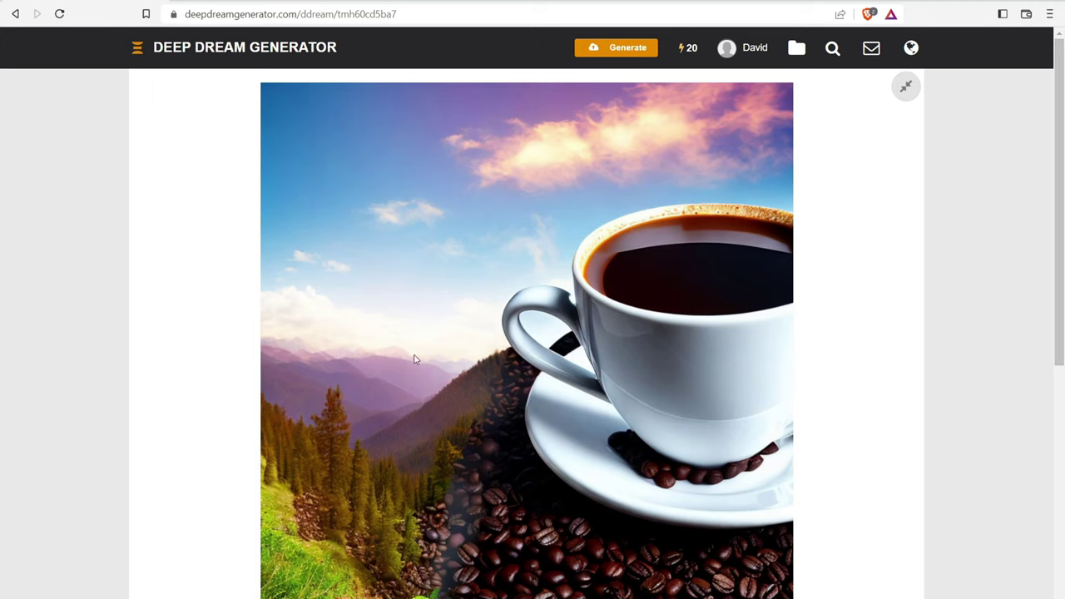
{"action": "scroll", "coordinate": [430, 283], "scroll_direction": "down", "scroll_amount": 4}
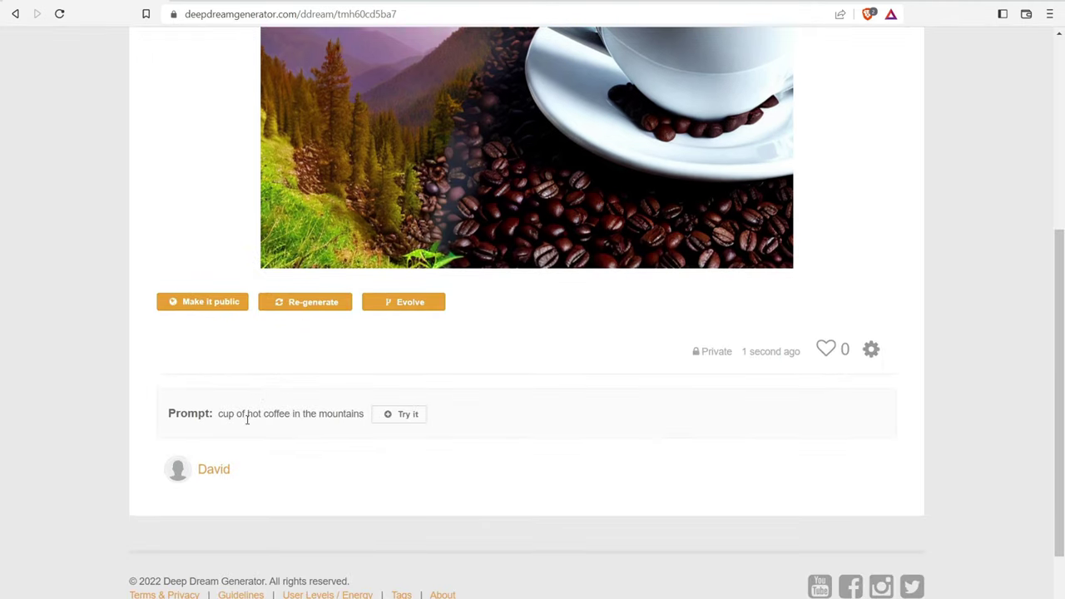
{"action": "scroll", "coordinate": [468, 338], "scroll_direction": "up", "scroll_amount": 5}
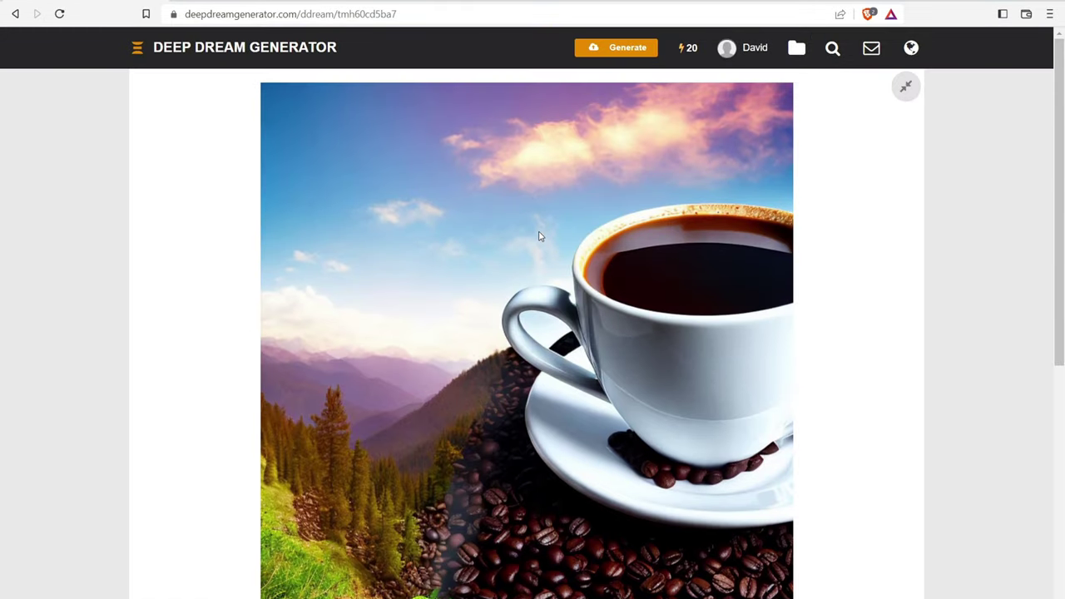
{"action": "right_click", "coordinate": [508, 242]}
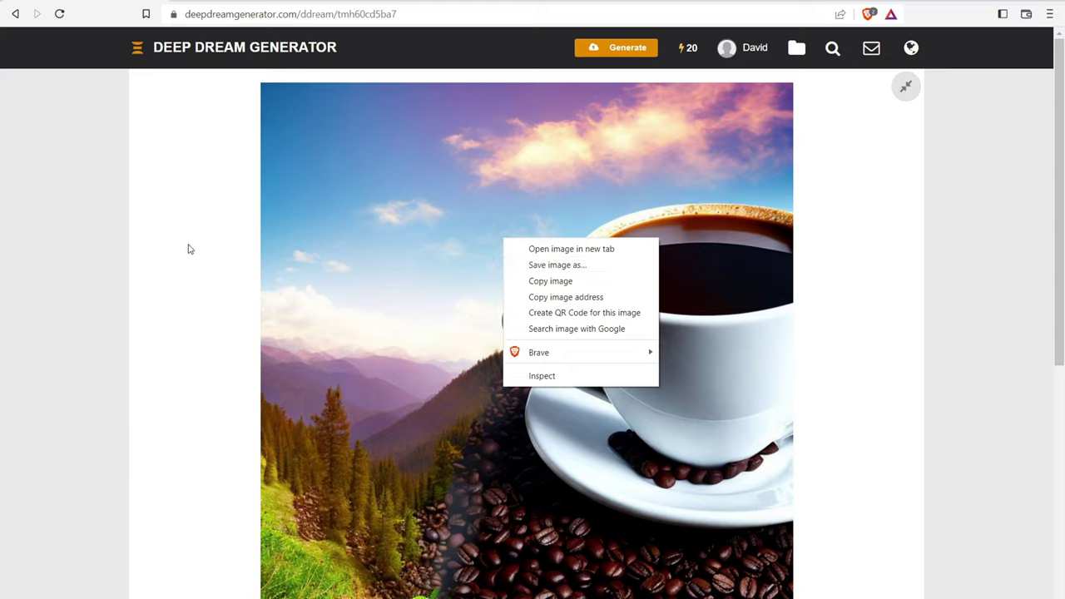
{"action": "scroll", "coordinate": [186, 246], "scroll_direction": "down", "scroll_amount": 3}
{"action": "scroll", "coordinate": [188, 242], "scroll_direction": "down", "scroll_amount": 2}
{"action": "scroll", "coordinate": [190, 244], "scroll_direction": "up", "scroll_amount": 4}
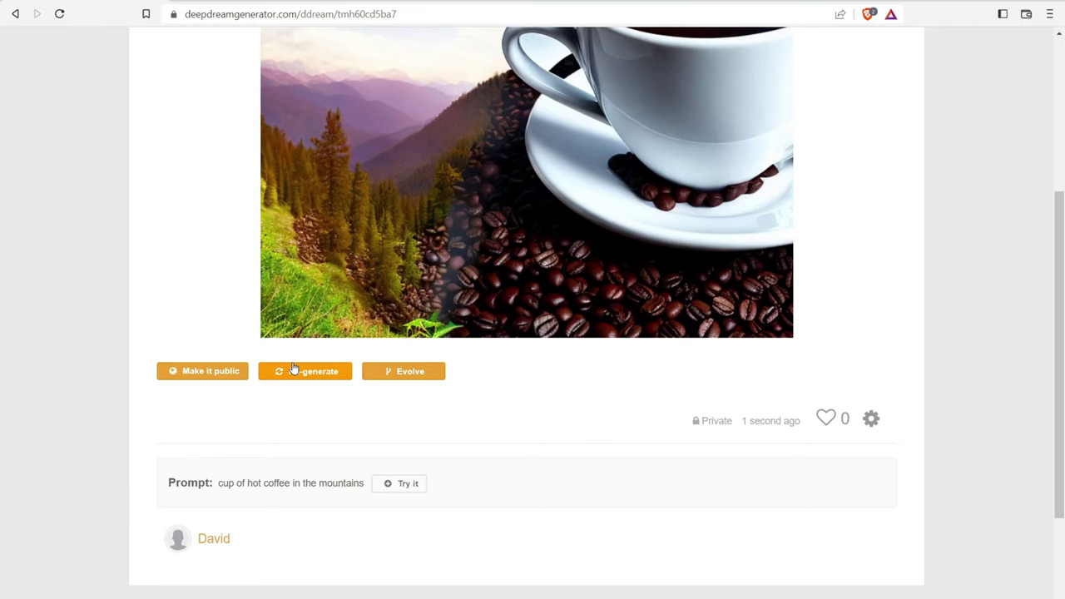
{"action": "scroll", "coordinate": [466, 299], "scroll_direction": "up", "scroll_amount": 3}
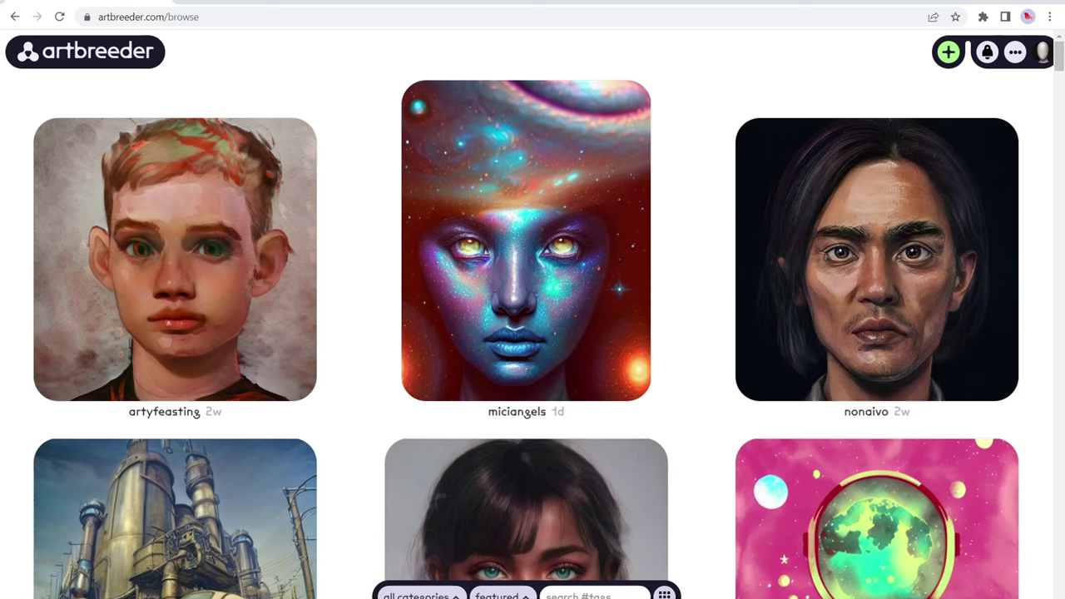
Step: Open the long-haired man's portrait, test the blue eyes gene at 68 in Remix, then close the editor
{"action": "mouse_move", "coordinate": [620, 483]}
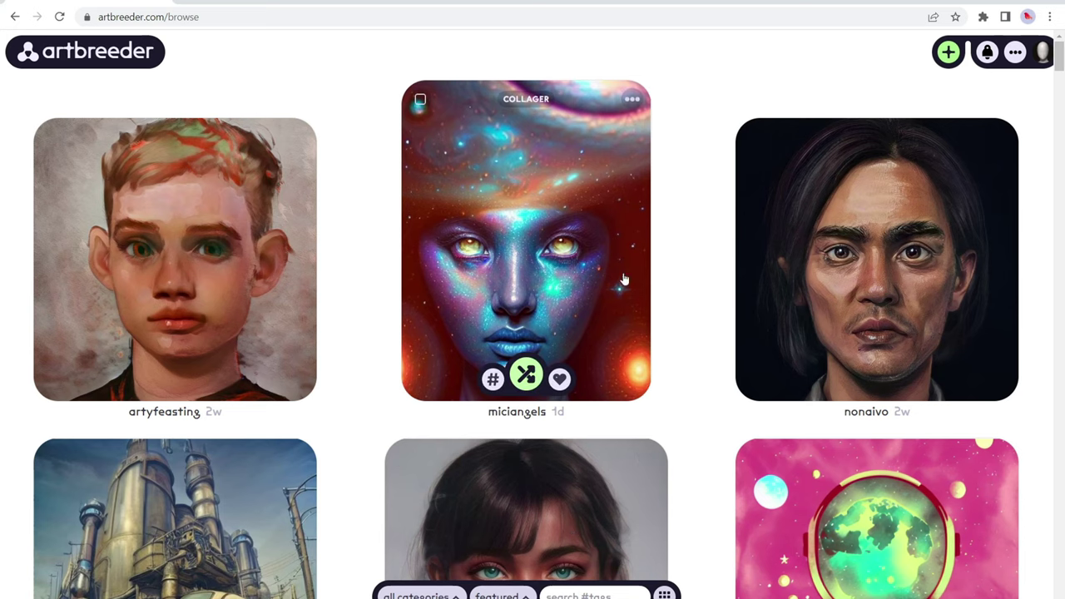
{"action": "left_click", "coordinate": [885, 235]}
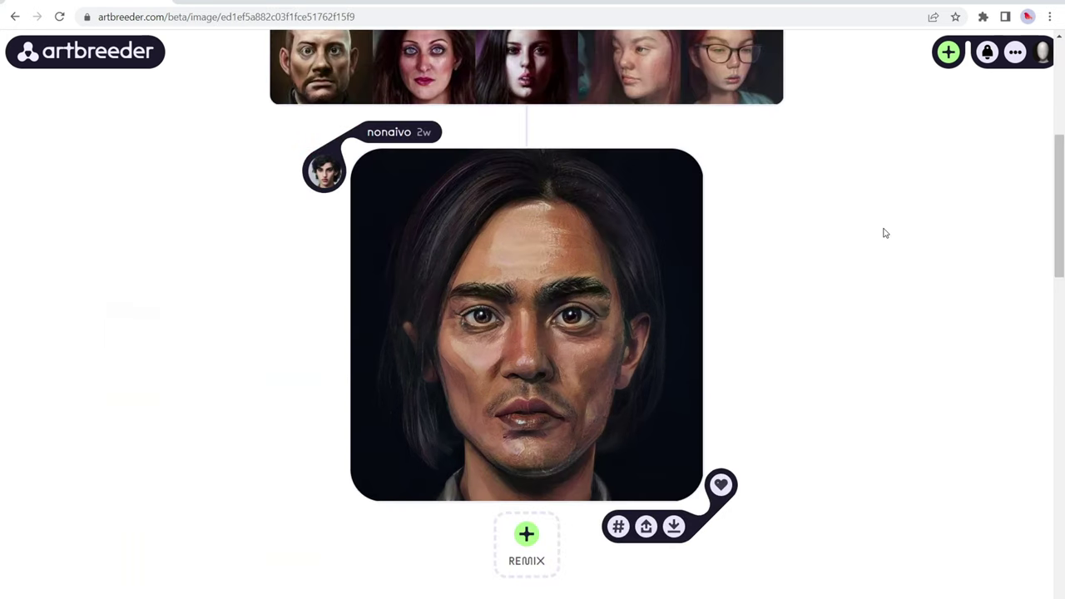
{"action": "left_click", "coordinate": [534, 548]}
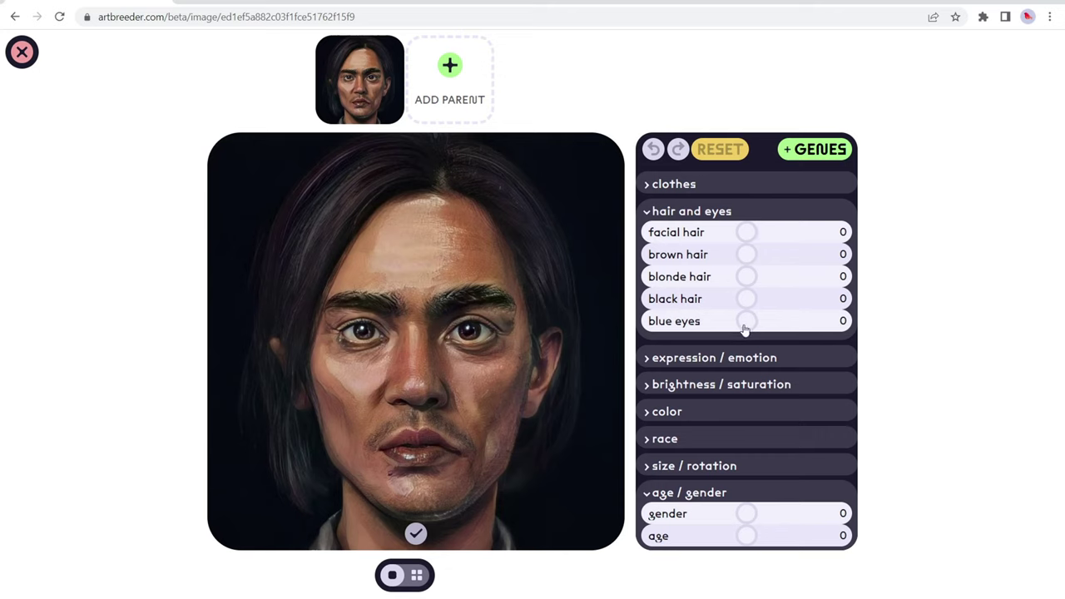
{"action": "left_click_drag", "start_coordinate": [744, 325], "coordinate": [813, 323]}
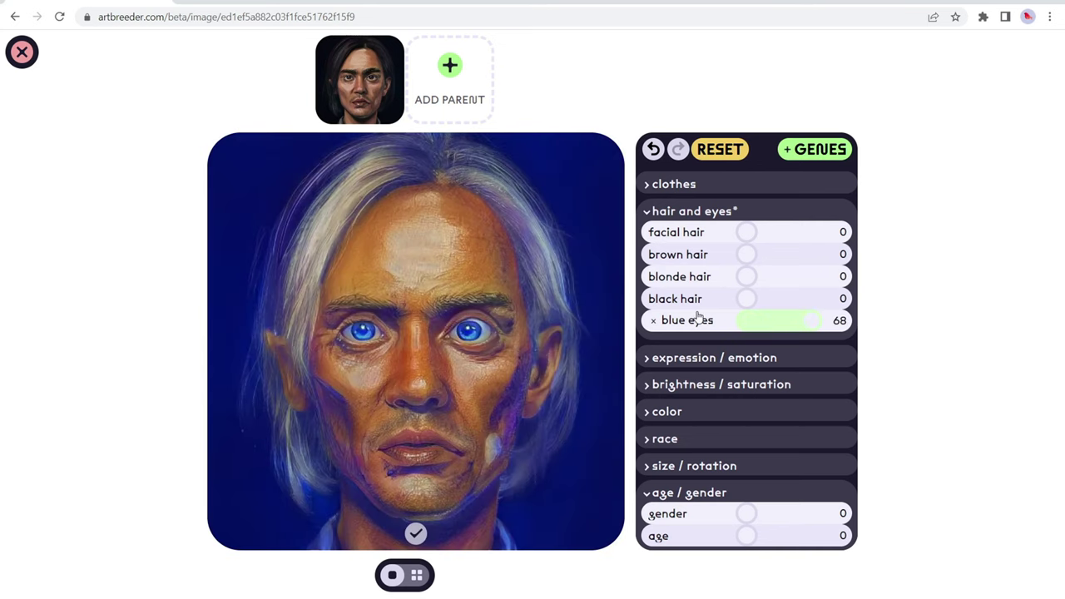
{"action": "left_click", "coordinate": [26, 57]}
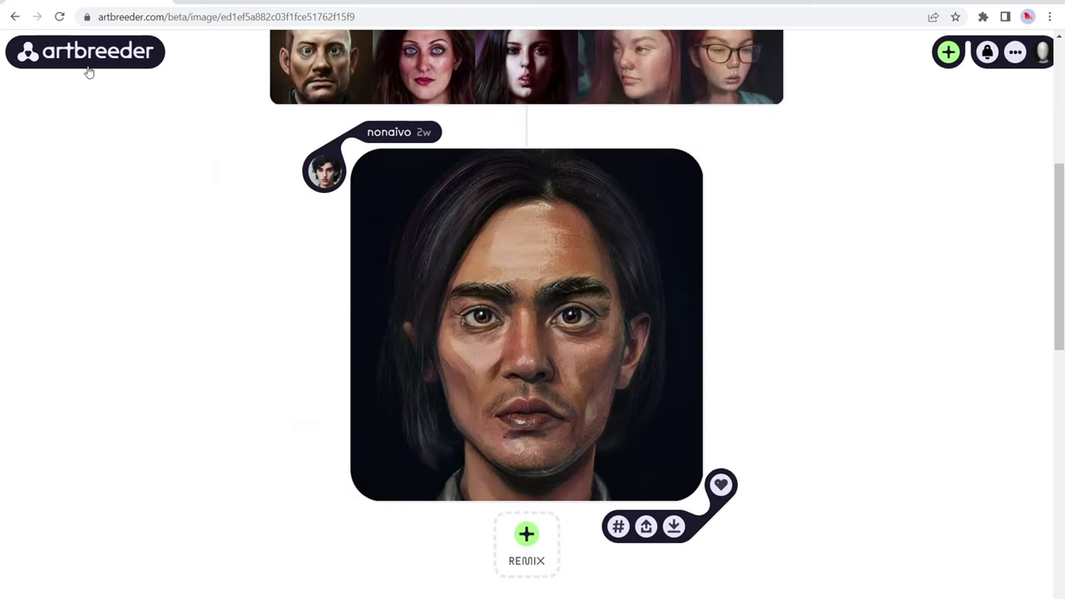
Step: In the classic Splicer's upload tab, open the previously uploaded dark dog image
{"action": "scroll", "coordinate": [751, 181], "scroll_direction": "up", "scroll_amount": 4}
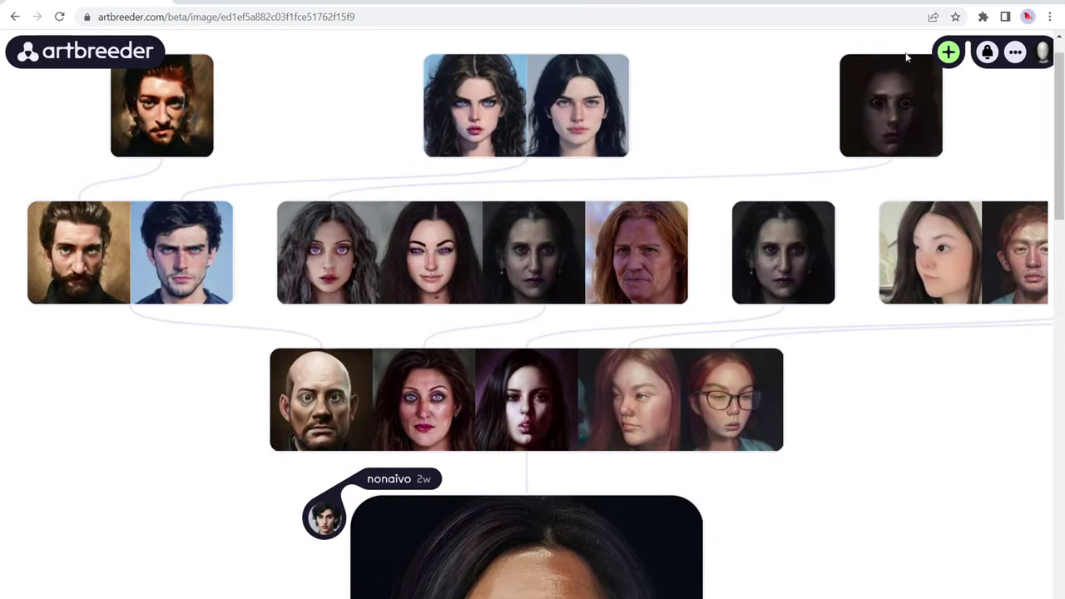
{"action": "left_click", "coordinate": [949, 53]}
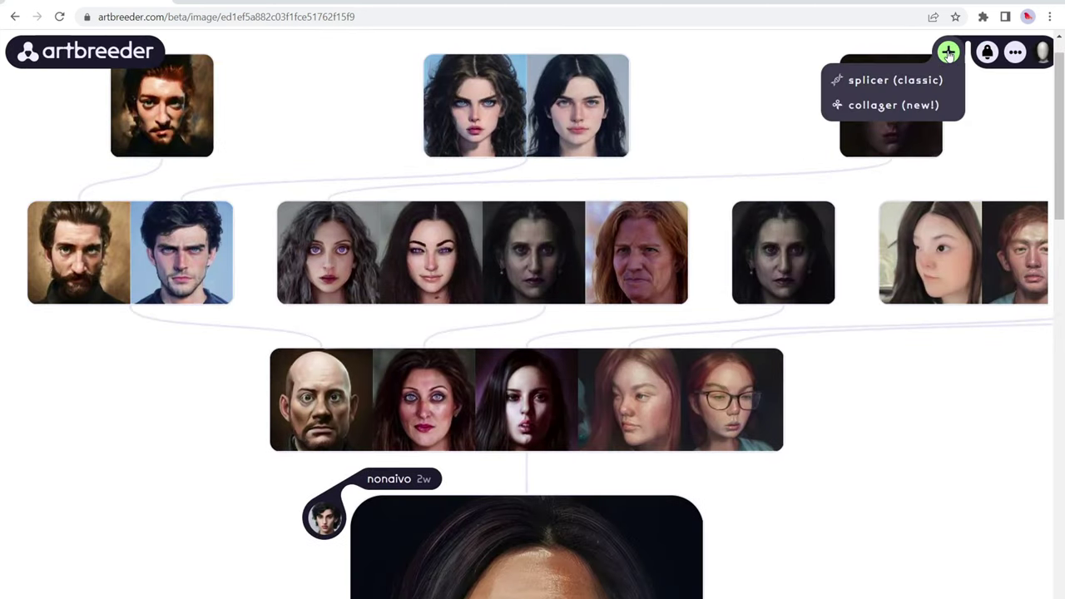
{"action": "left_click", "coordinate": [889, 79]}
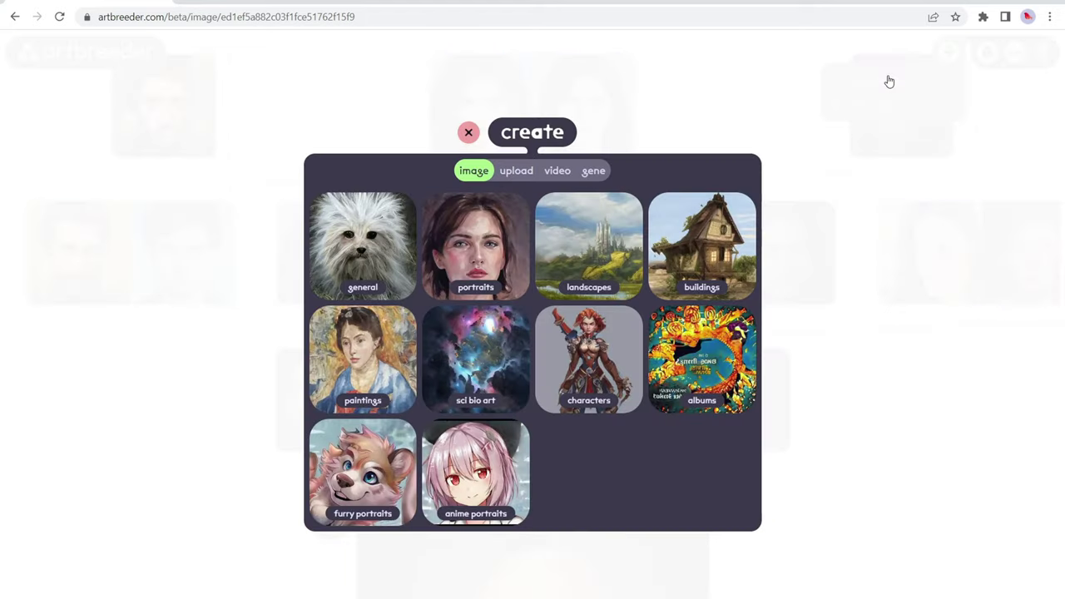
{"action": "left_click", "coordinate": [524, 173]}
{"action": "left_click", "coordinate": [508, 241]}
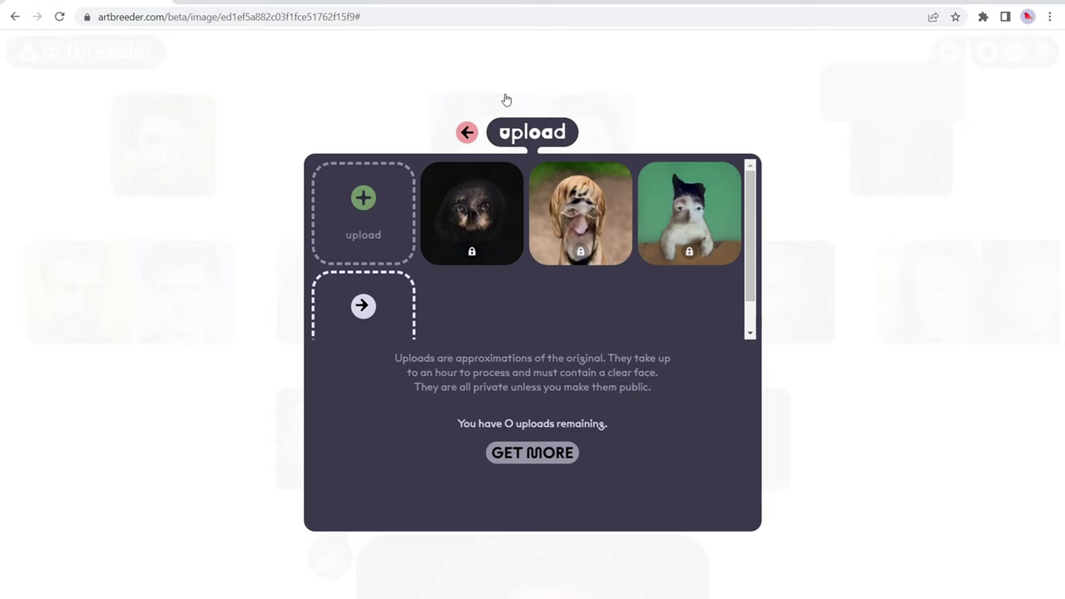
{"action": "left_click", "coordinate": [482, 213]}
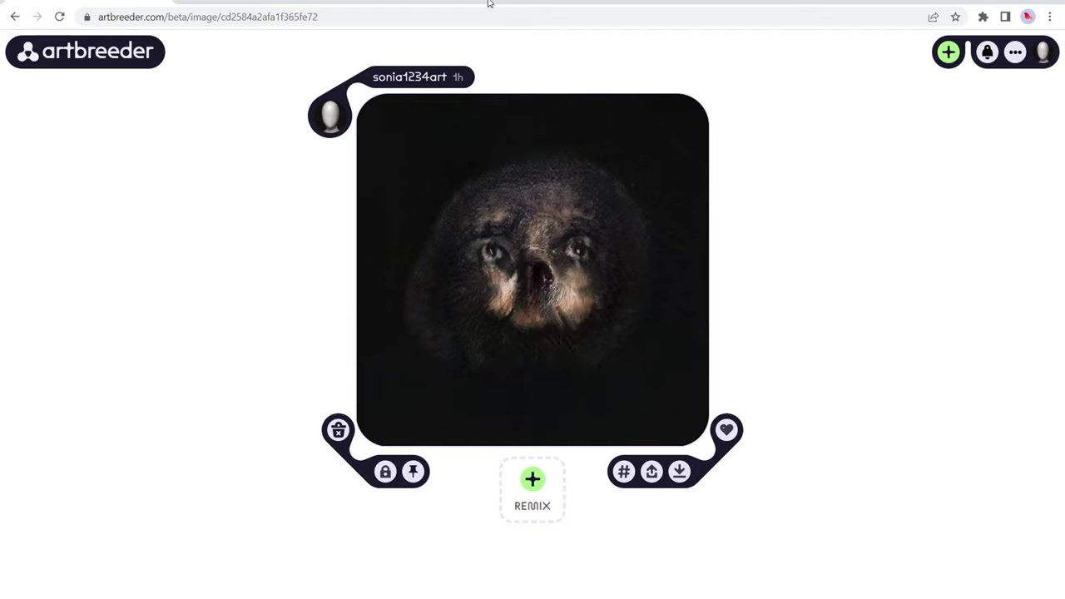
Step: Pick the dark photo file from the desktop, restore the browser, and return to Browse
{"action": "left_click_drag", "start_coordinate": [491, 4], "coordinate": [574, 9]}
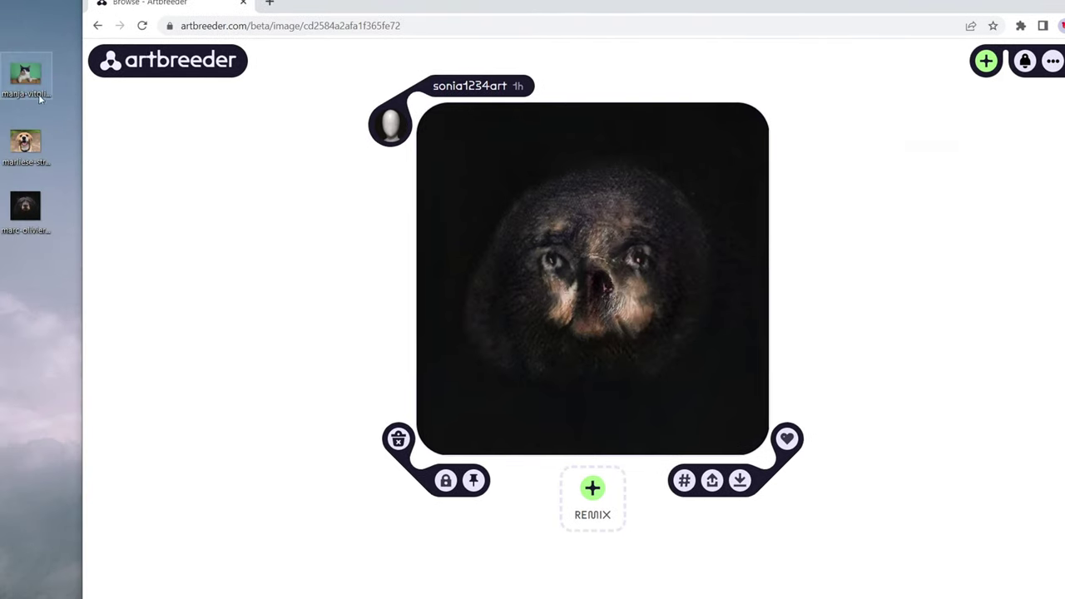
{"action": "left_click", "coordinate": [23, 220]}
{"action": "key", "text": "super+Up"}
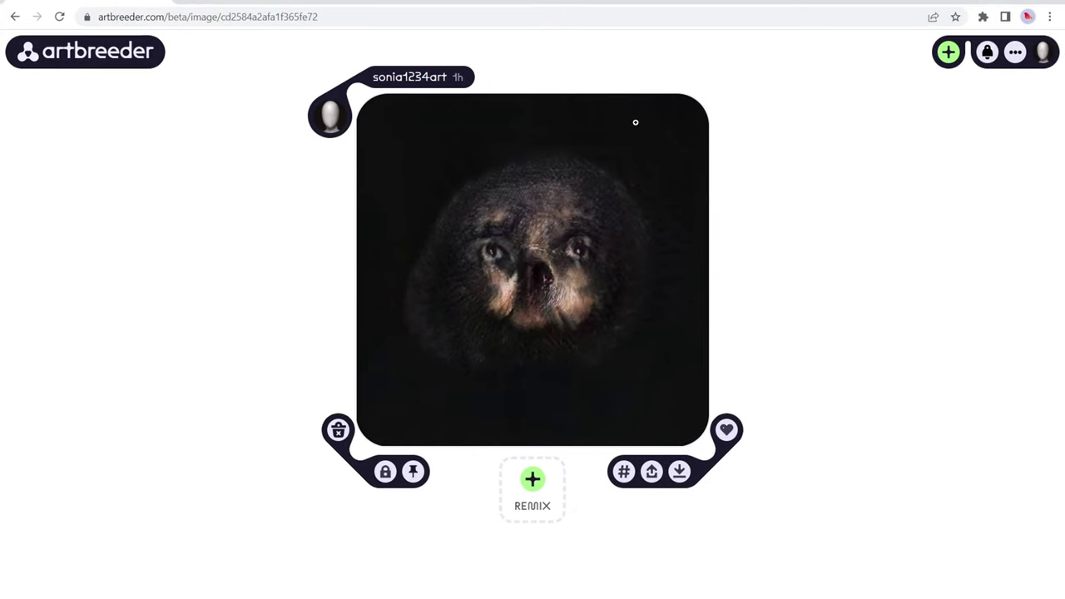
{"action": "left_click", "coordinate": [133, 61]}
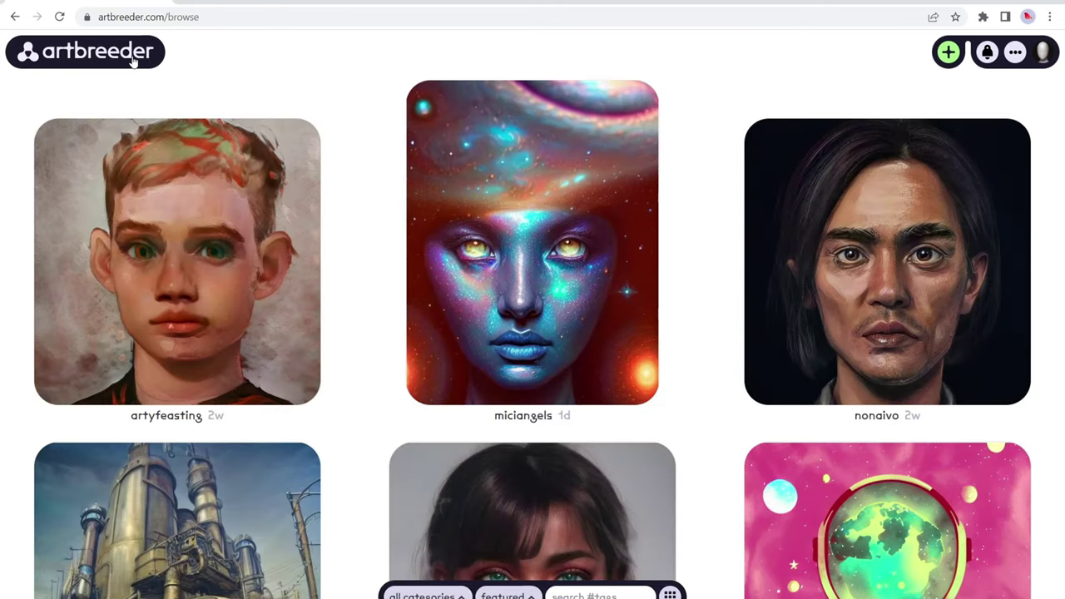
Step: Start a new Collager project and zoom out on the friendly-robot collage canvas
{"action": "left_click", "coordinate": [948, 53]}
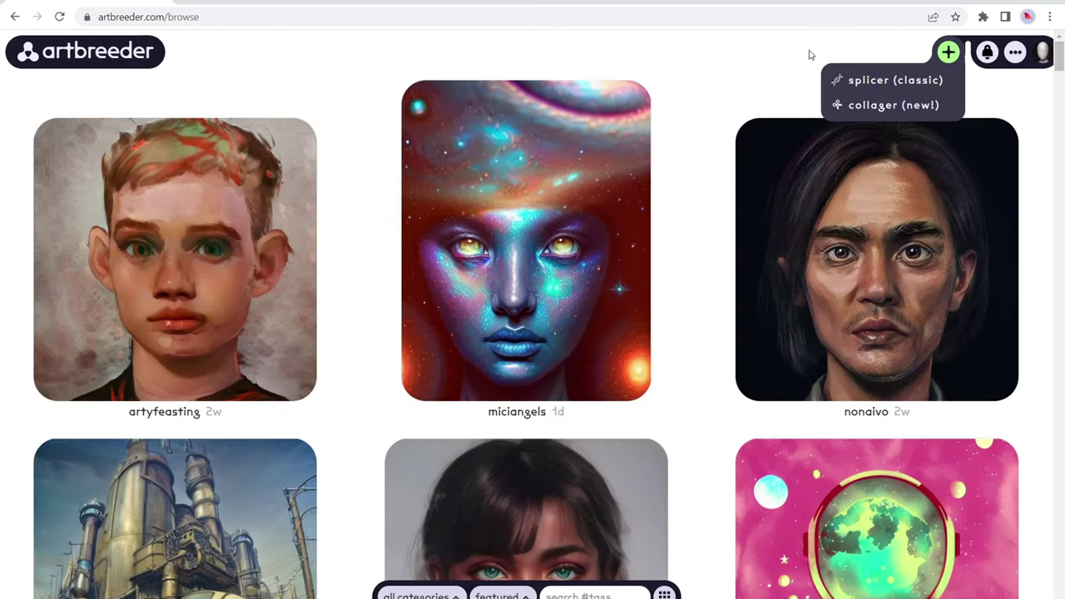
{"action": "left_click", "coordinate": [851, 104]}
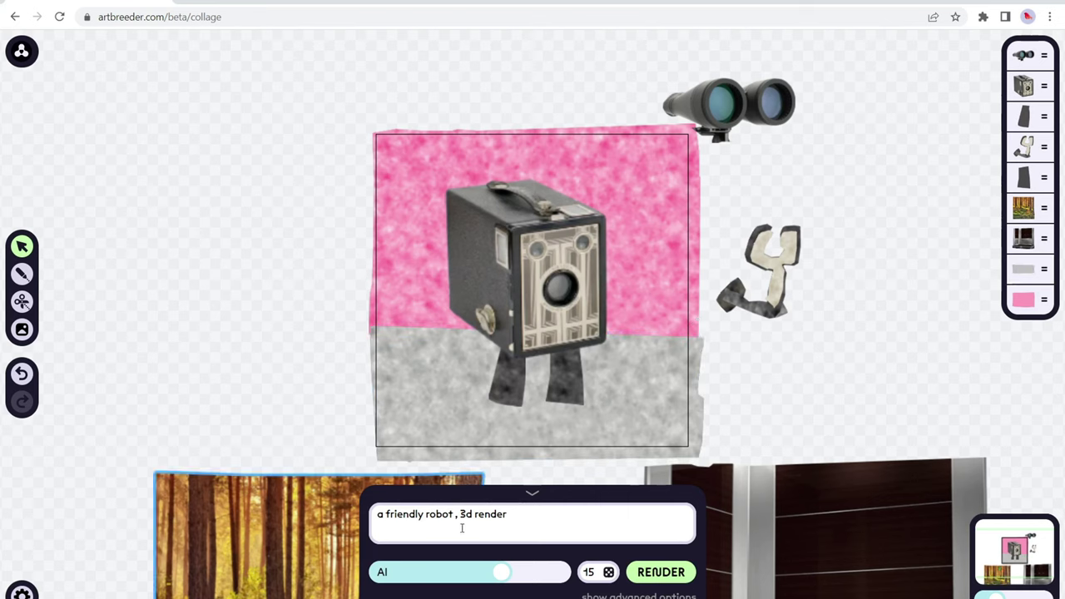
{"action": "scroll", "coordinate": [310, 211], "scroll_direction": "down", "scroll_amount": 2}
{"action": "scroll", "coordinate": [310, 211], "scroll_direction": "down", "scroll_amount": 3}
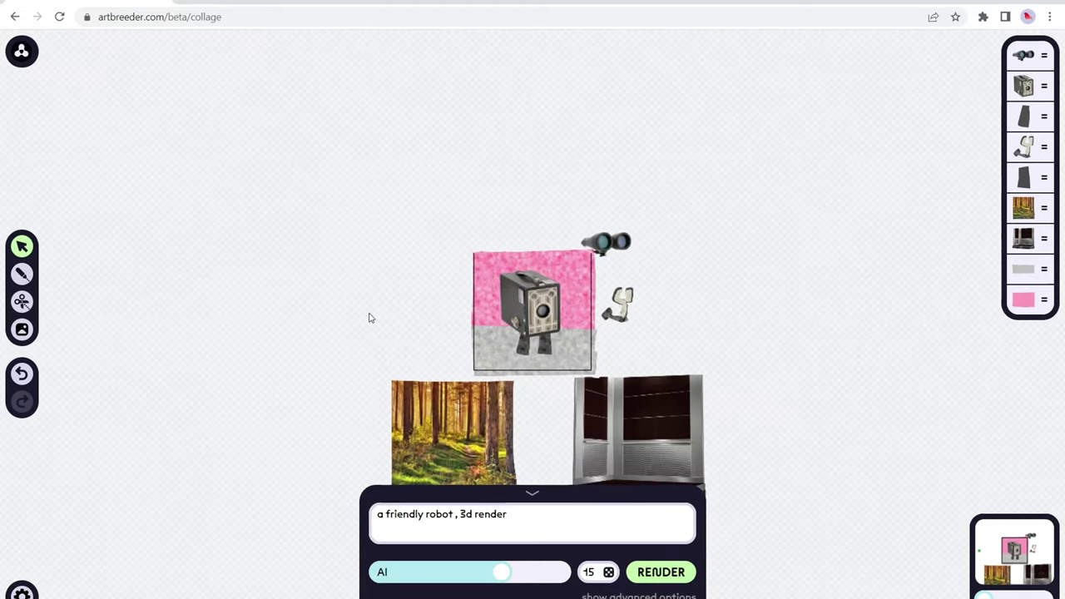